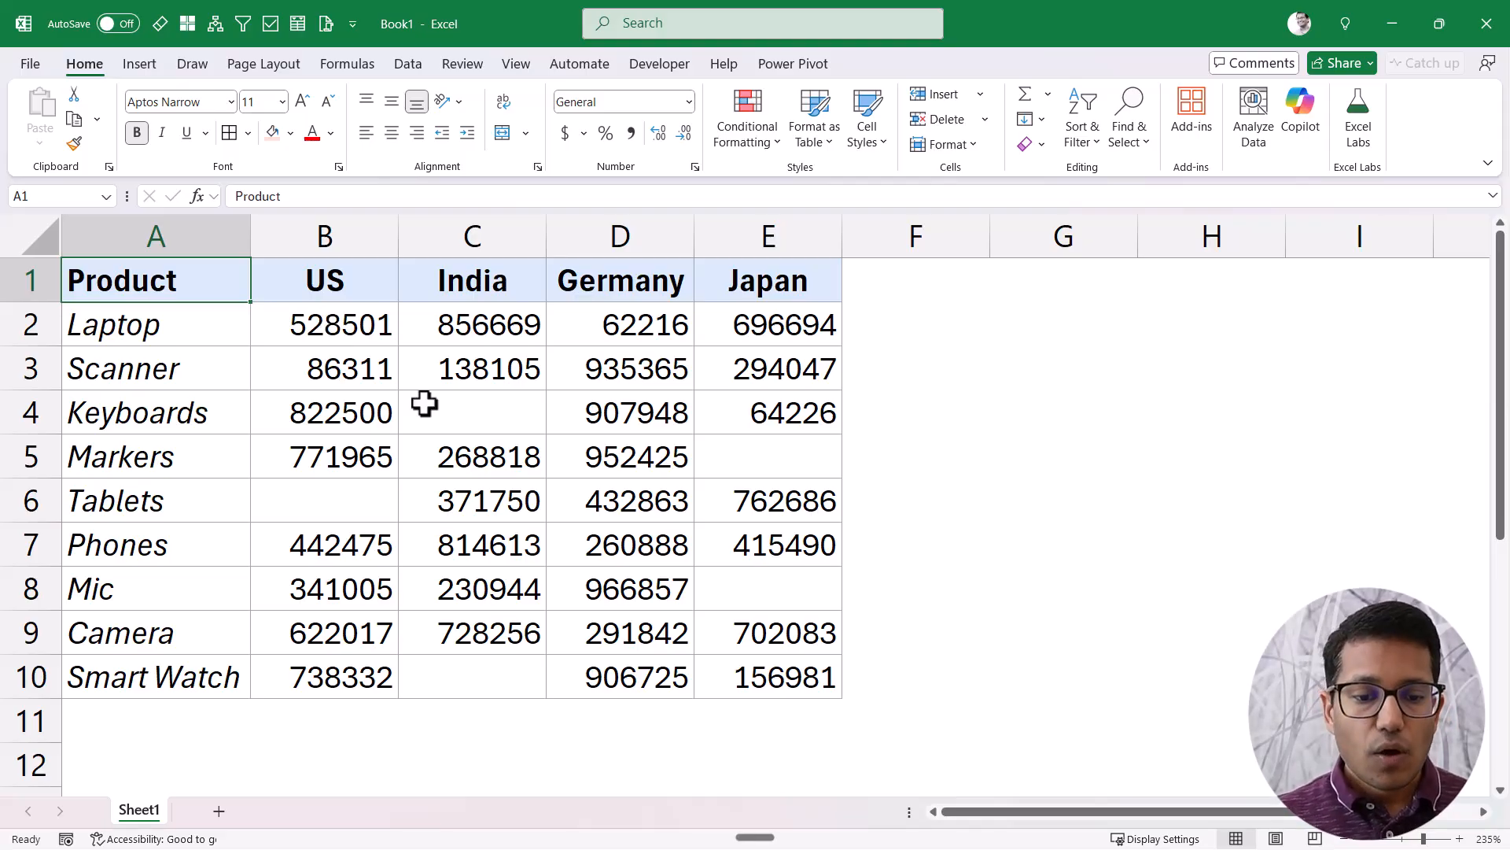
pyautogui.moveTo(452, 420); pyautogui.dragTo(515, 401)
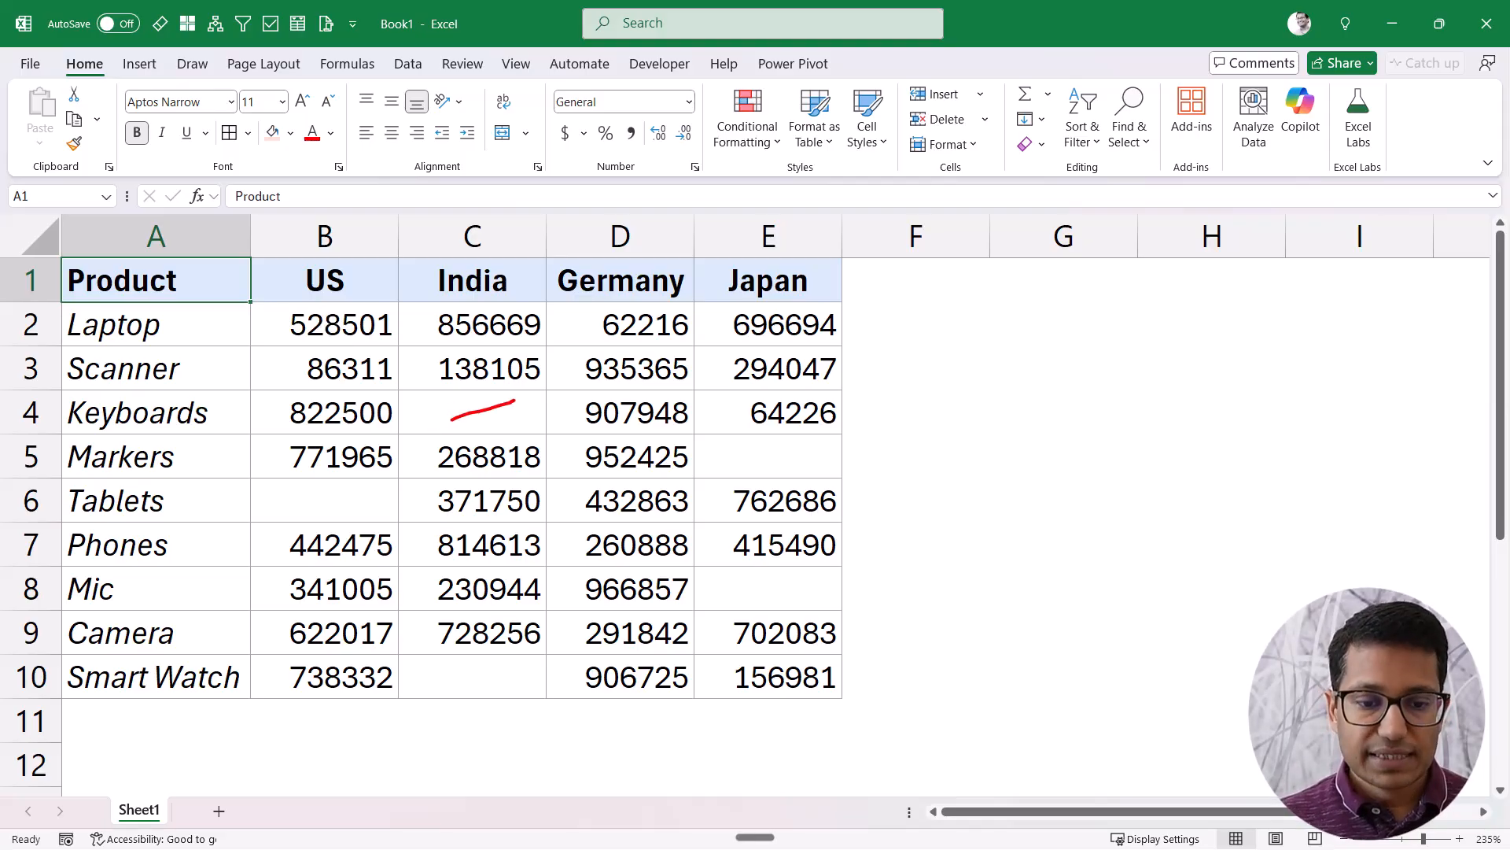
pyautogui.moveTo(358, 508); pyautogui.dragTo(397, 492)
pyautogui.moveTo(742, 454); pyautogui.dragTo(769, 451)
pyautogui.moveTo(740, 603); pyautogui.dragTo(763, 592)
pyautogui.press('Escape')
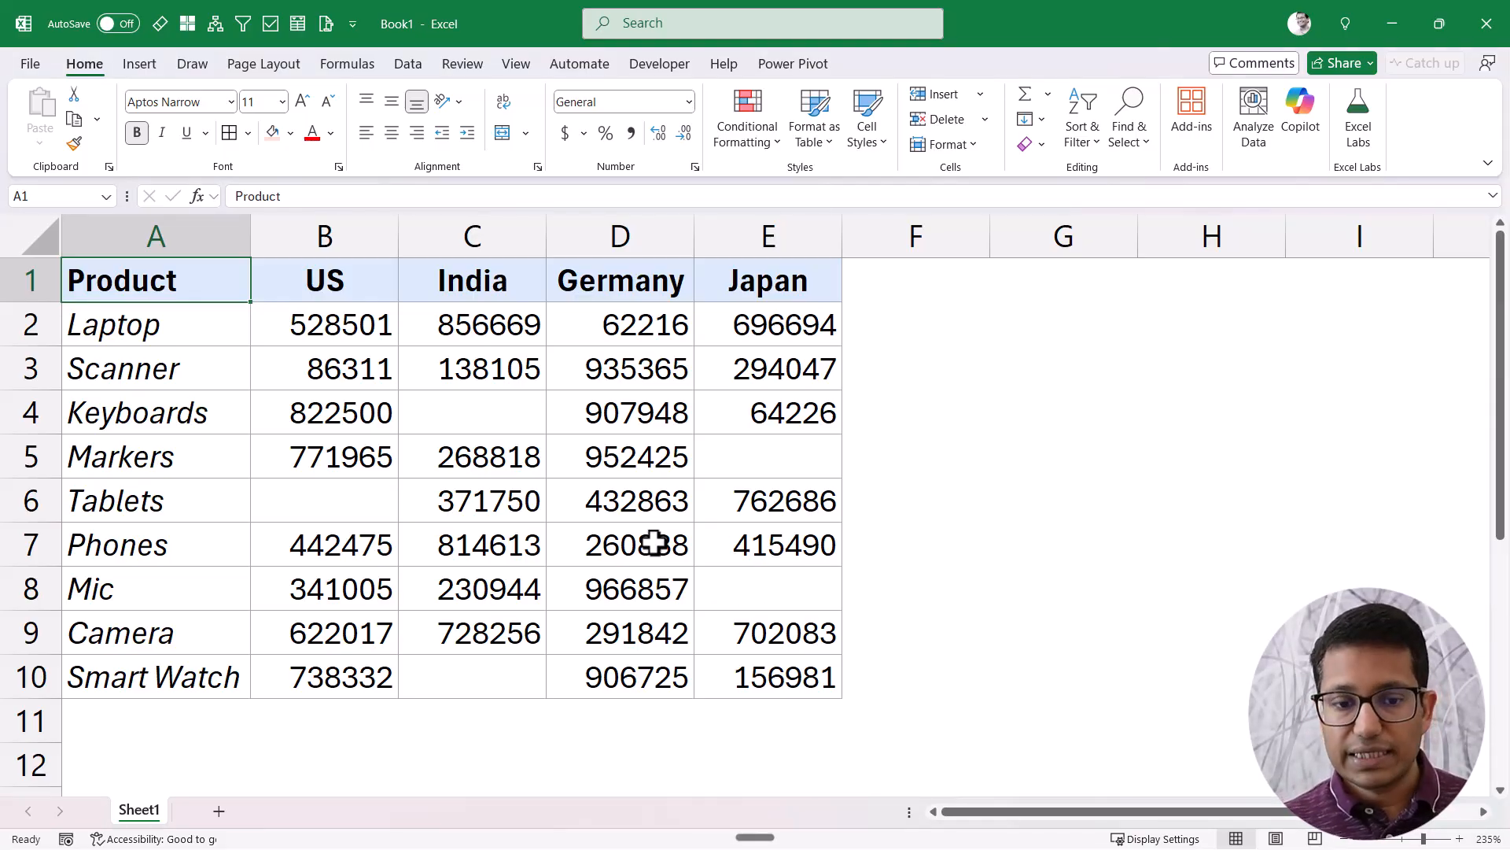
# Add the blank cells C4, B6 and E5 to the selection one by one, and return to C4 alone
pyautogui.keyDown('ctrl'); pyautogui.click(488, 419); pyautogui.keyUp('ctrl')
pyautogui.keyDown('ctrl'); pyautogui.click(344, 510); pyautogui.keyUp('ctrl')
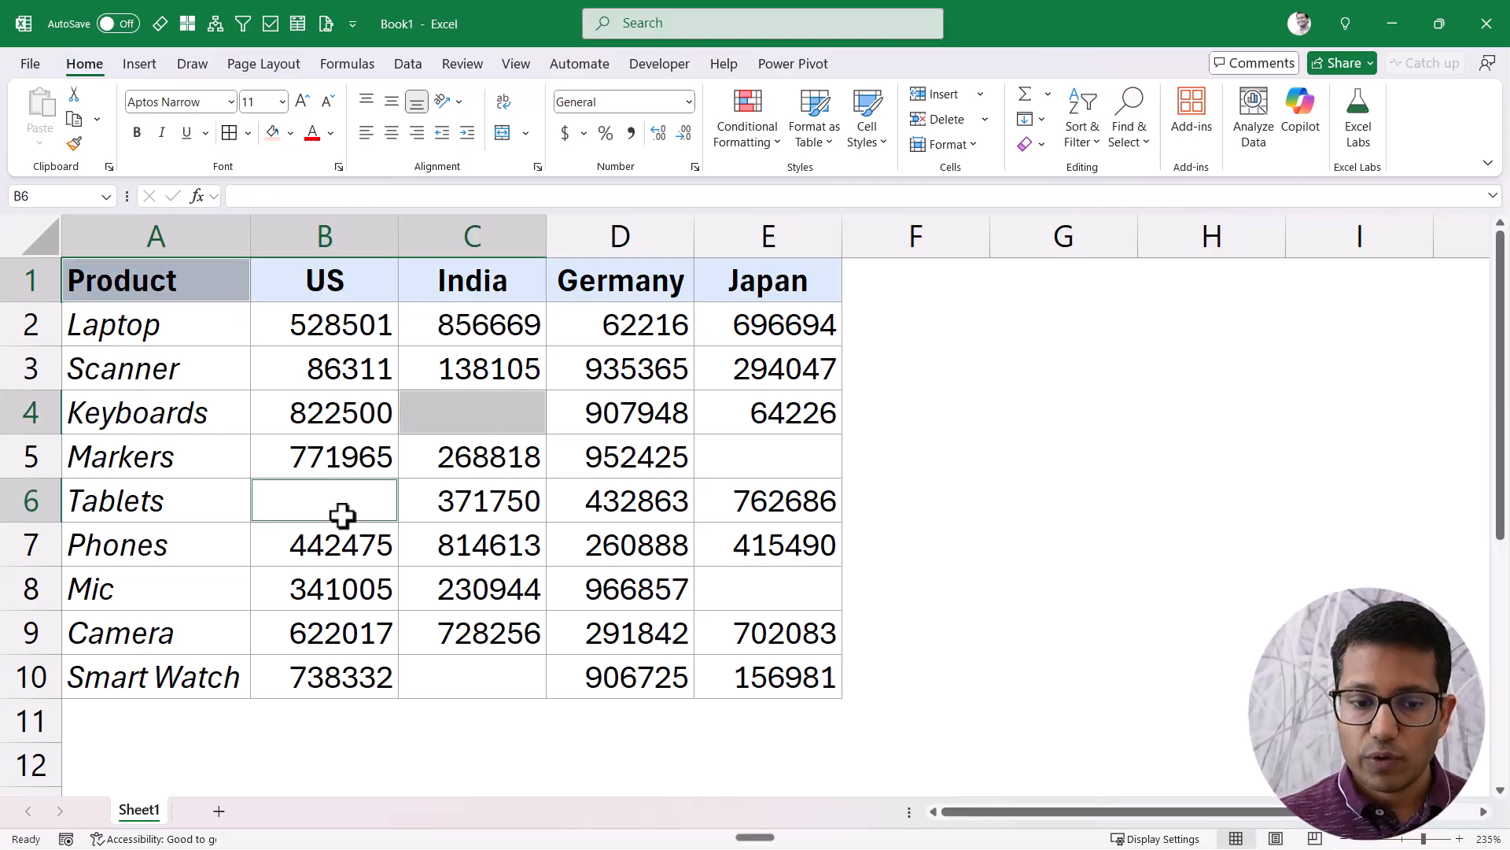
pyautogui.keyDown('ctrl'); pyautogui.click(779, 456); pyautogui.keyUp('ctrl')
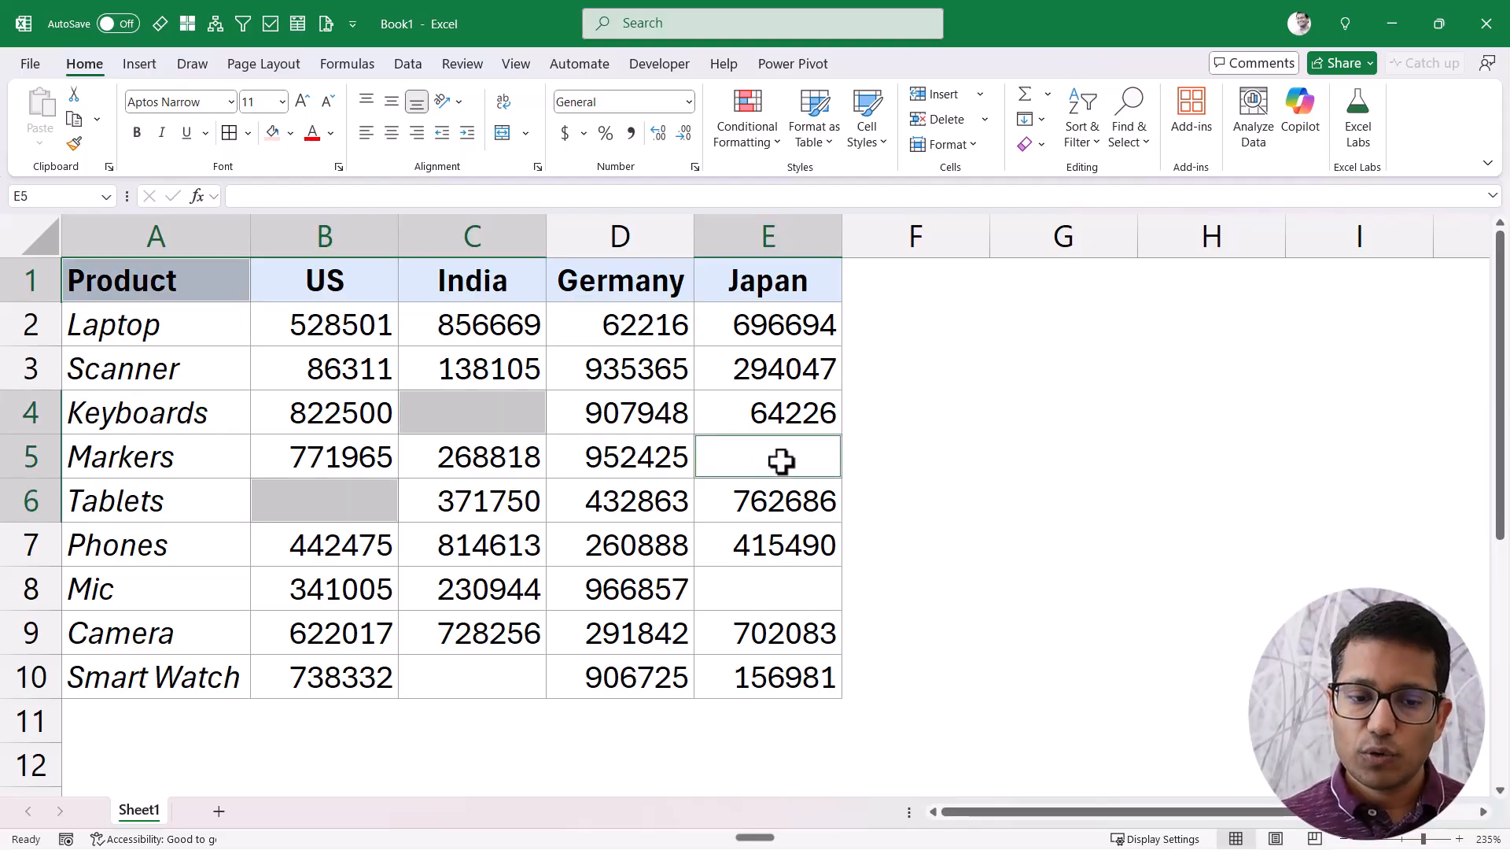
pyautogui.click(513, 409)
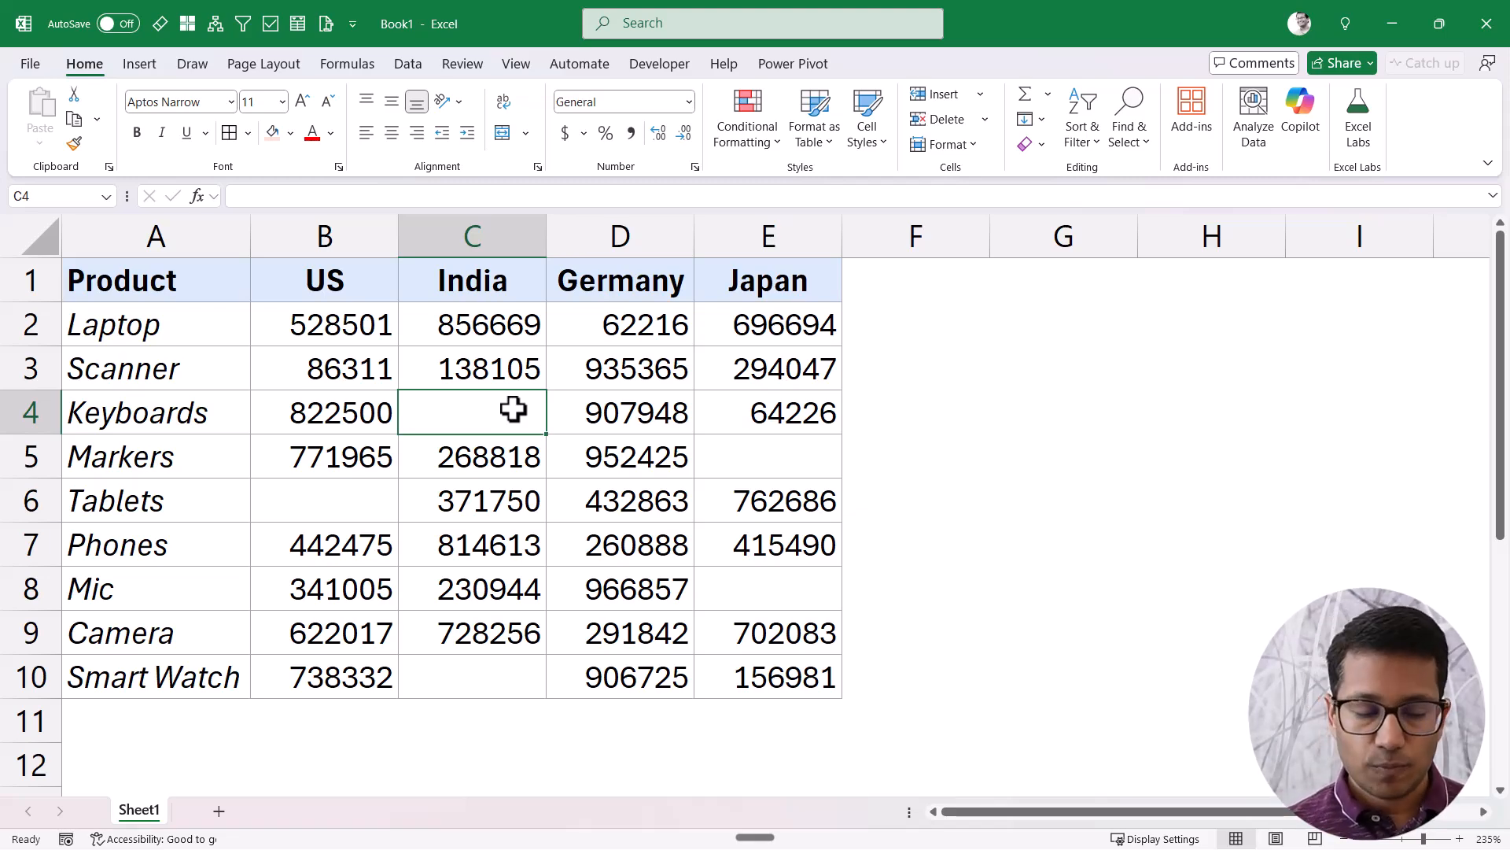
# Select the whole product sales table, A1:E10, including its header row
pyautogui.moveTo(228, 292); pyautogui.dragTo(718, 658)
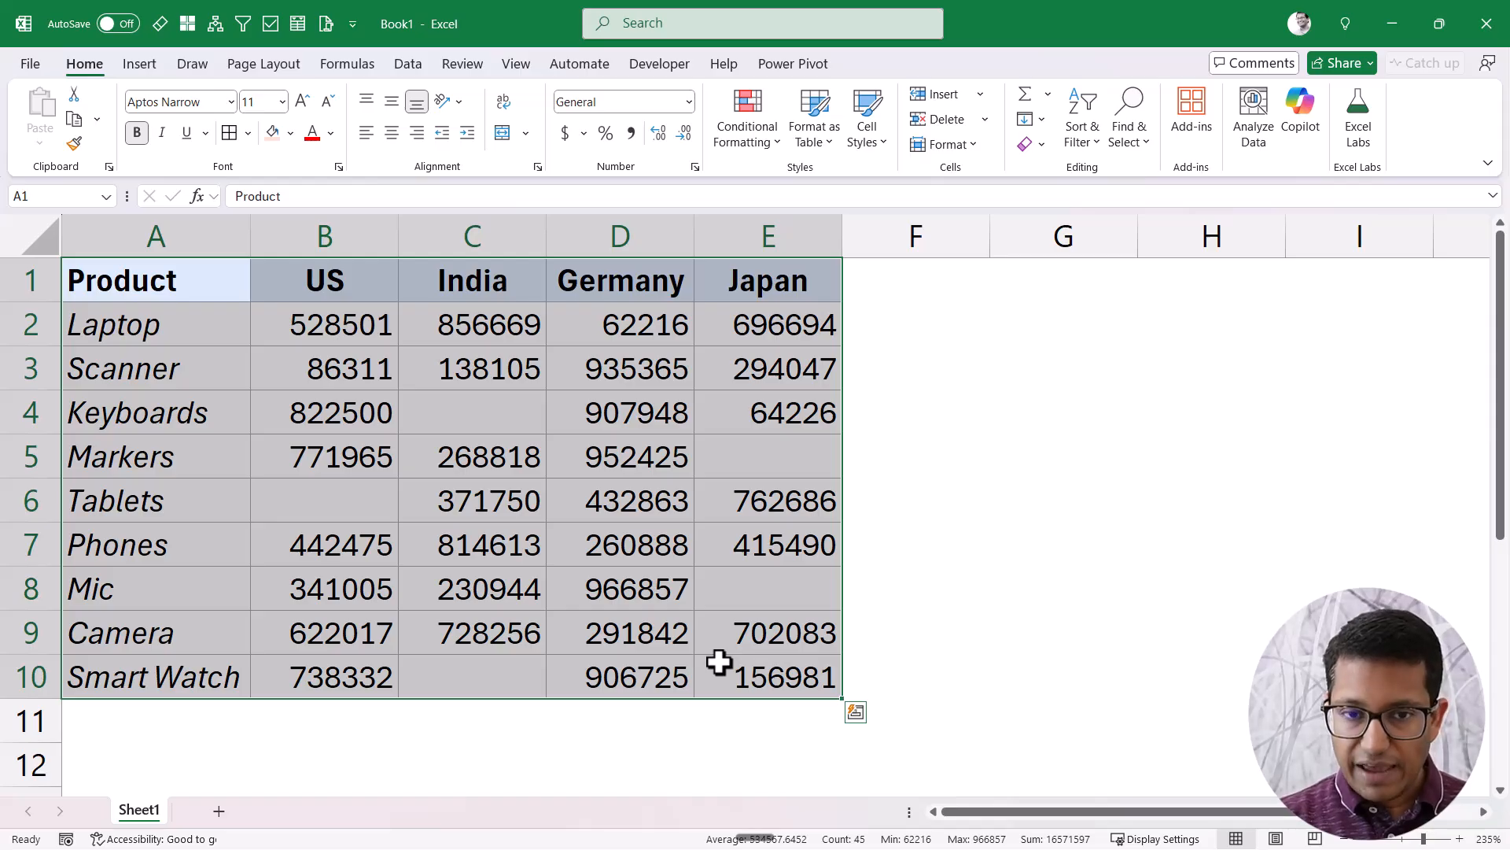
pyautogui.press('F5')
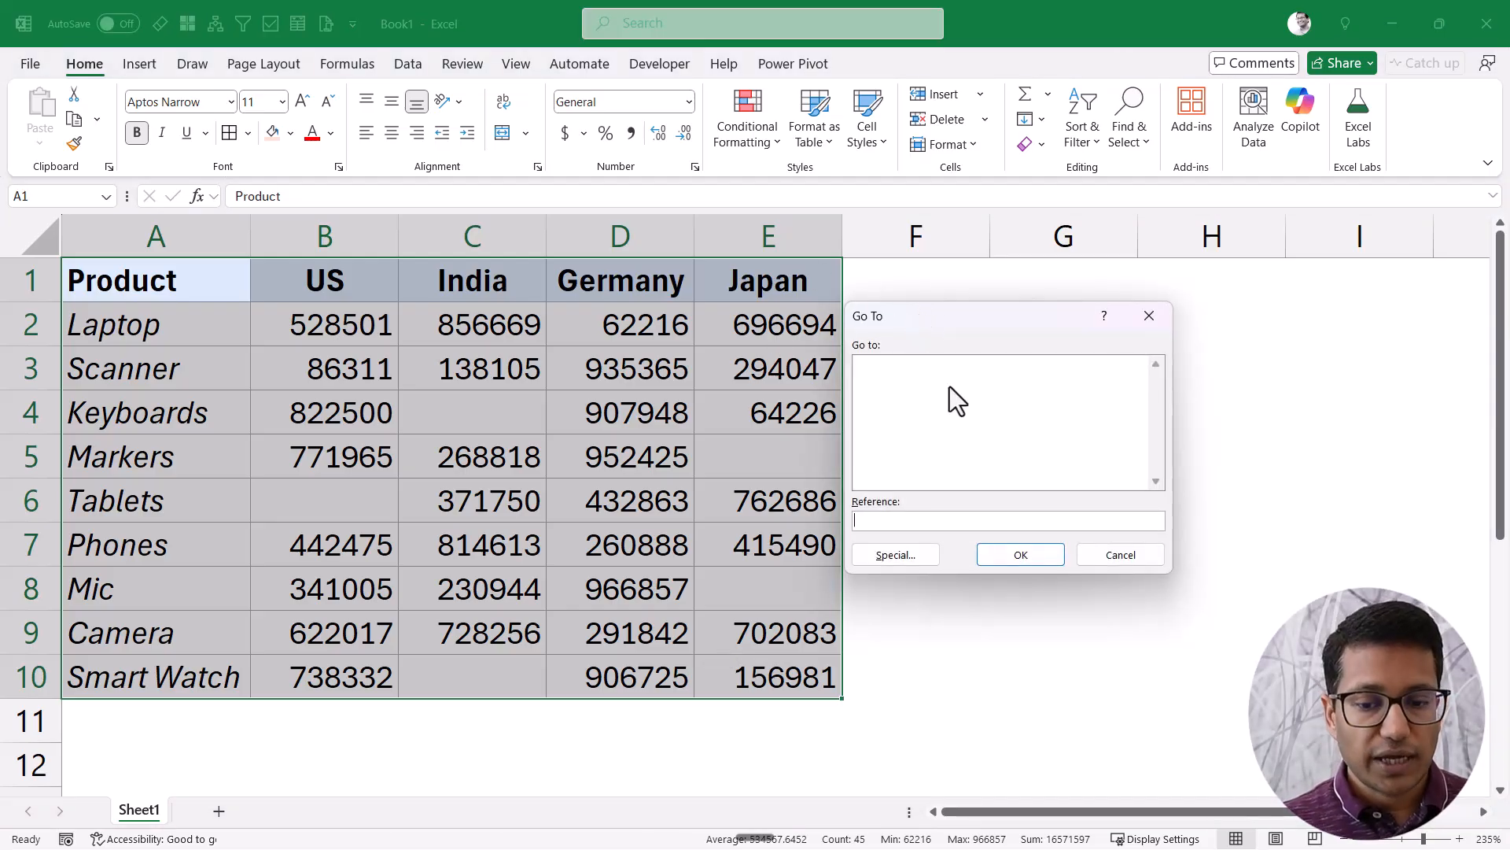
pyautogui.click(895, 555)
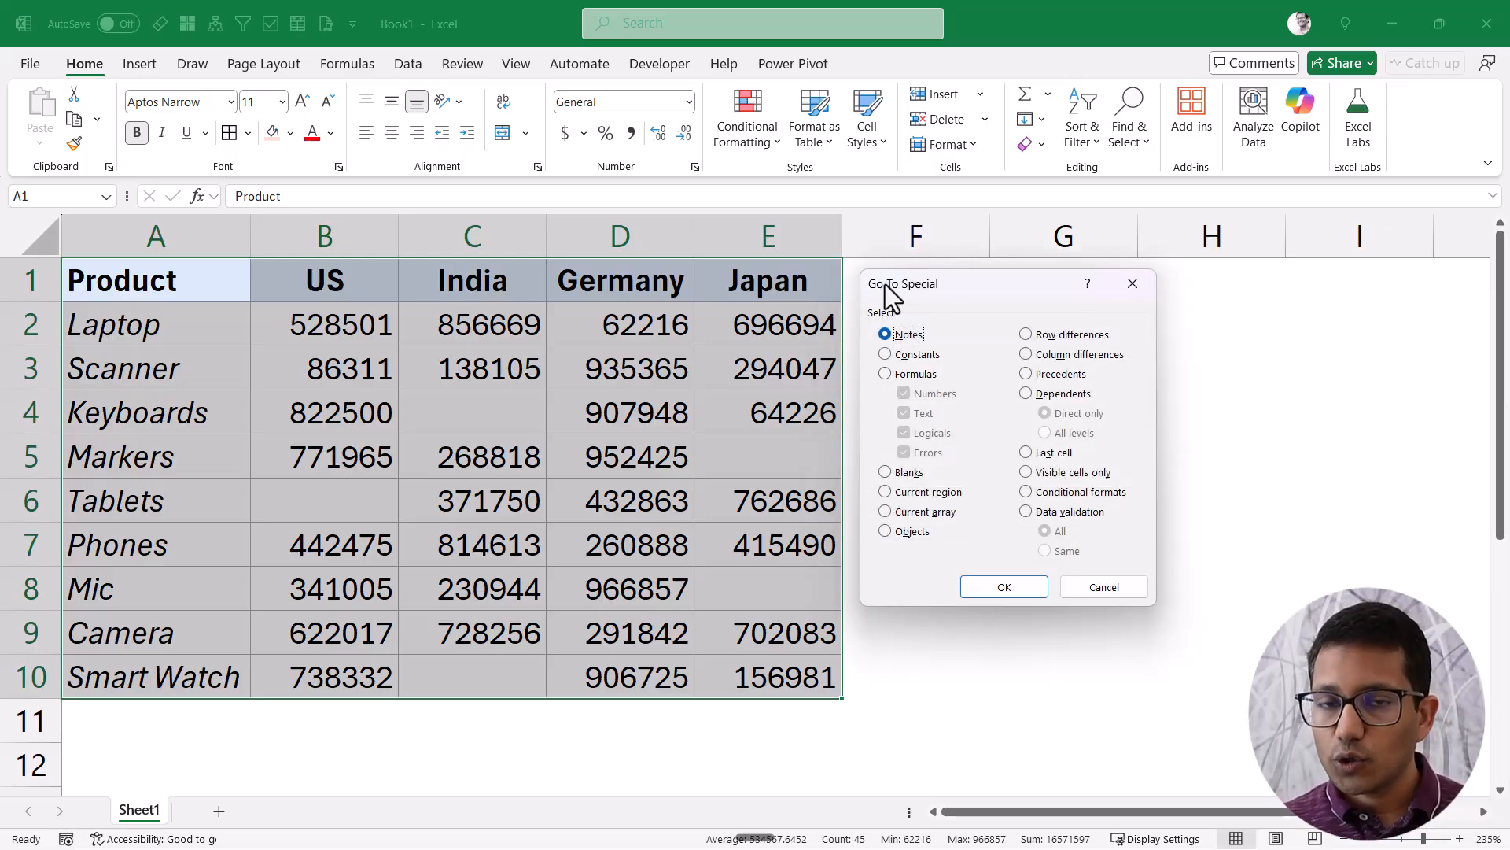
pyautogui.click(1130, 285)
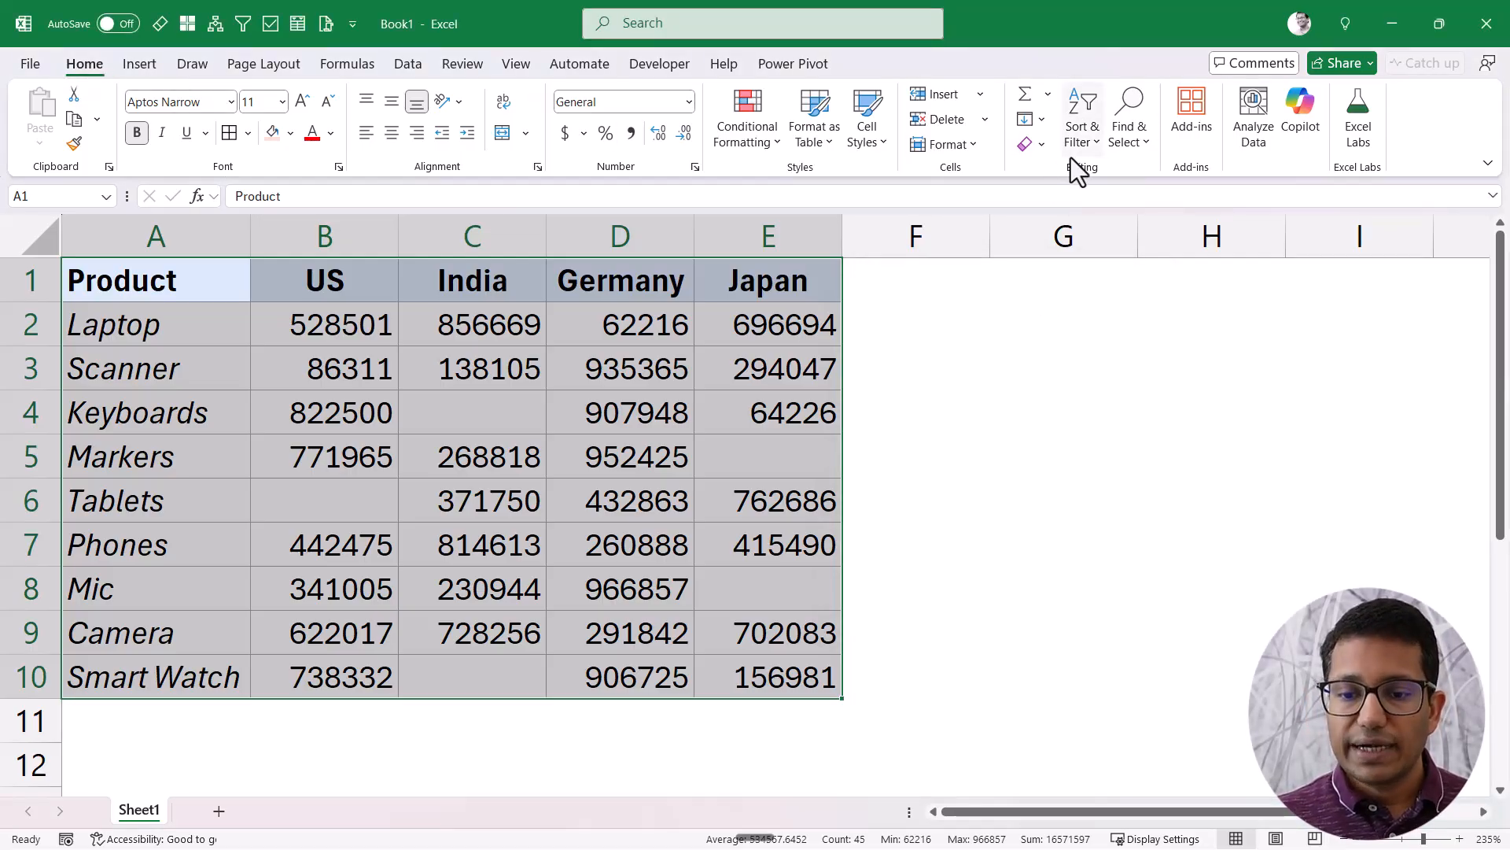
# Select only the blank cells within the selected table using Go To Special with the Blanks option
pyautogui.click(1129, 148)
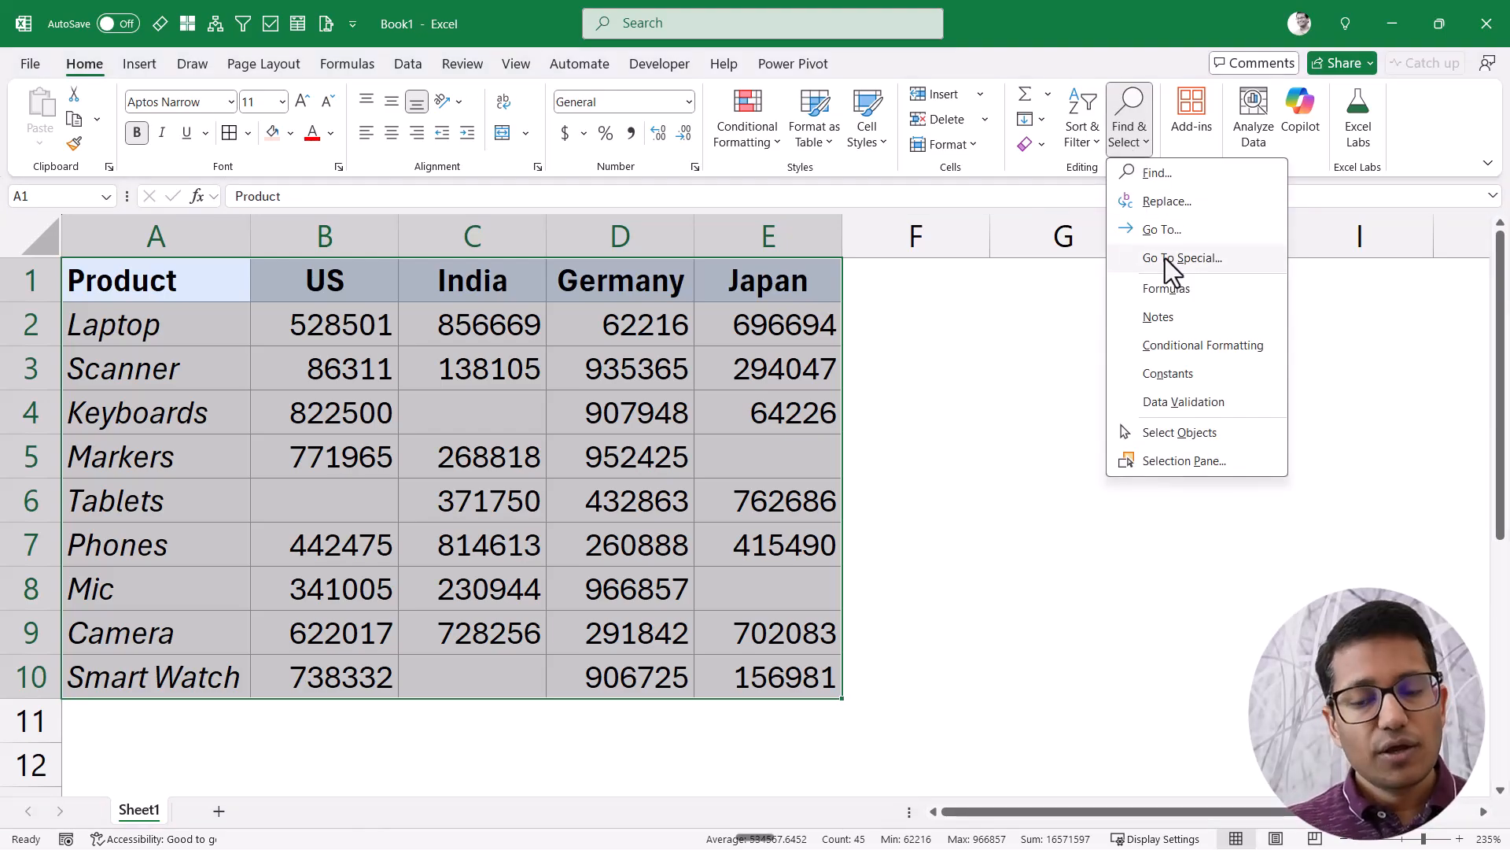
pyautogui.click(1164, 258)
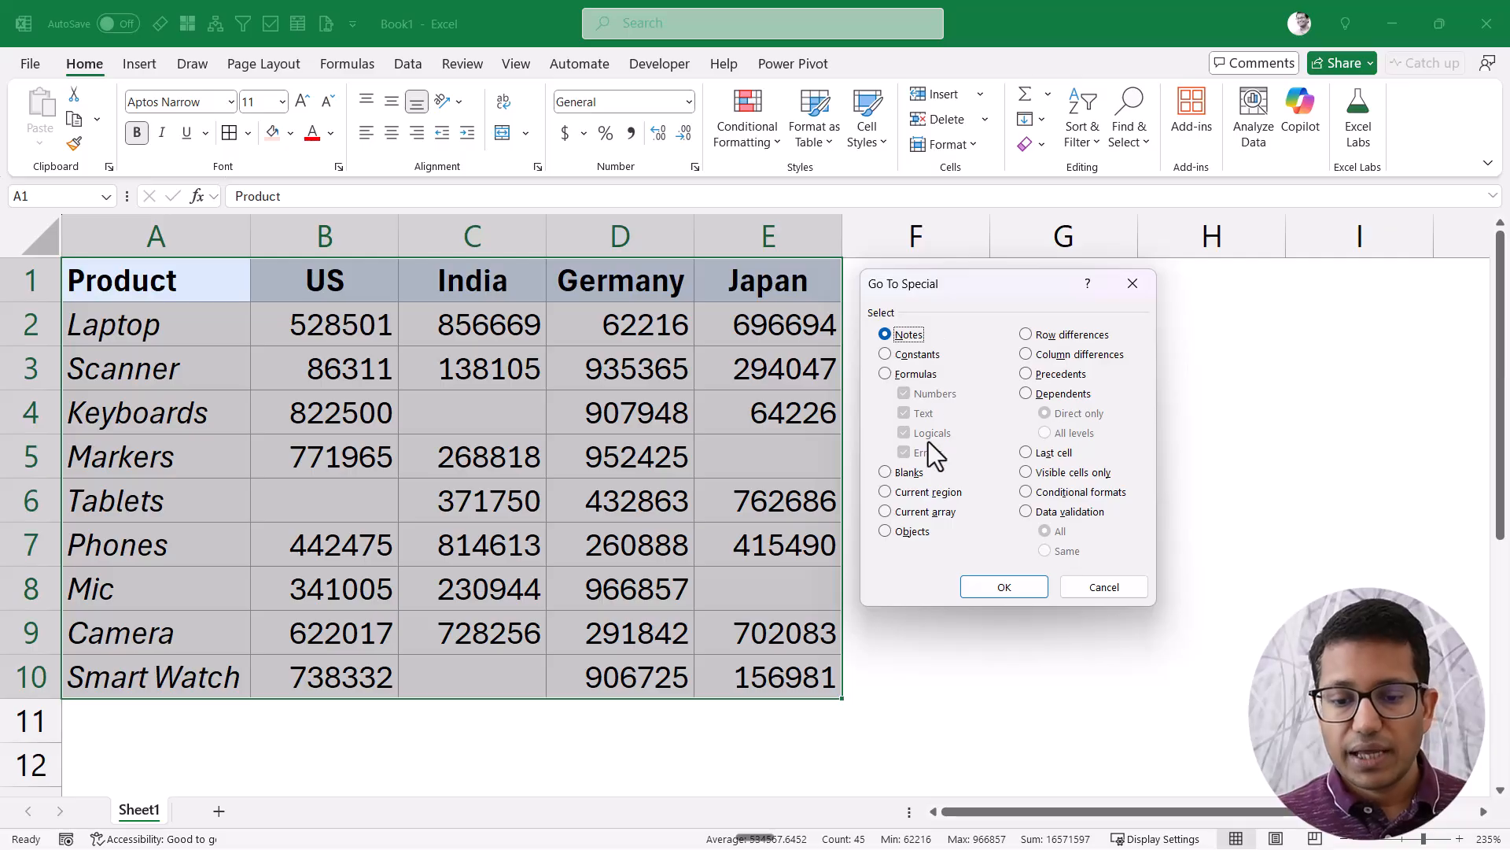
pyautogui.click(883, 474)
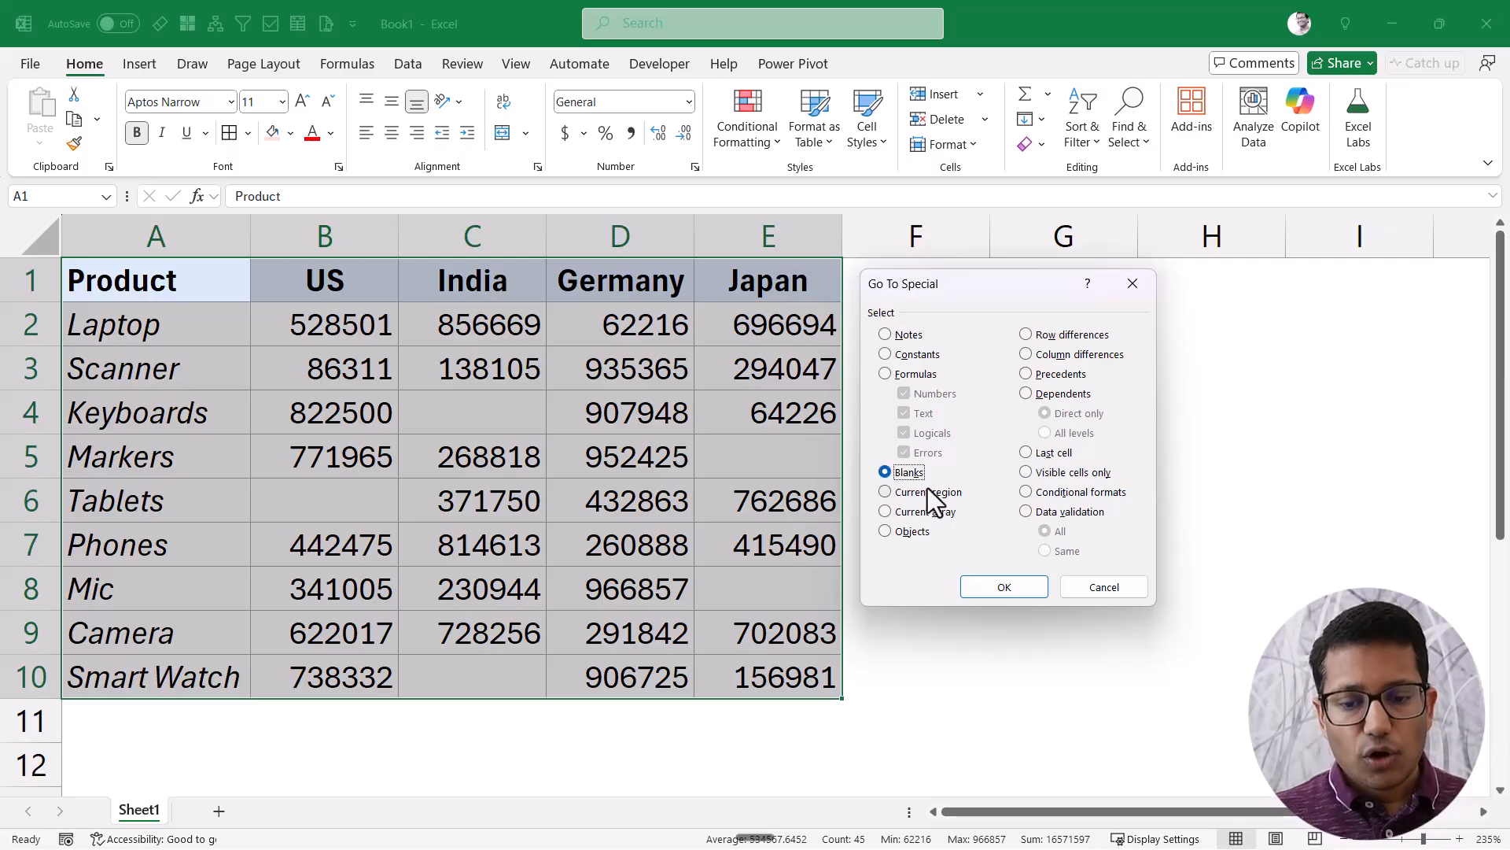
pyautogui.click(992, 589)
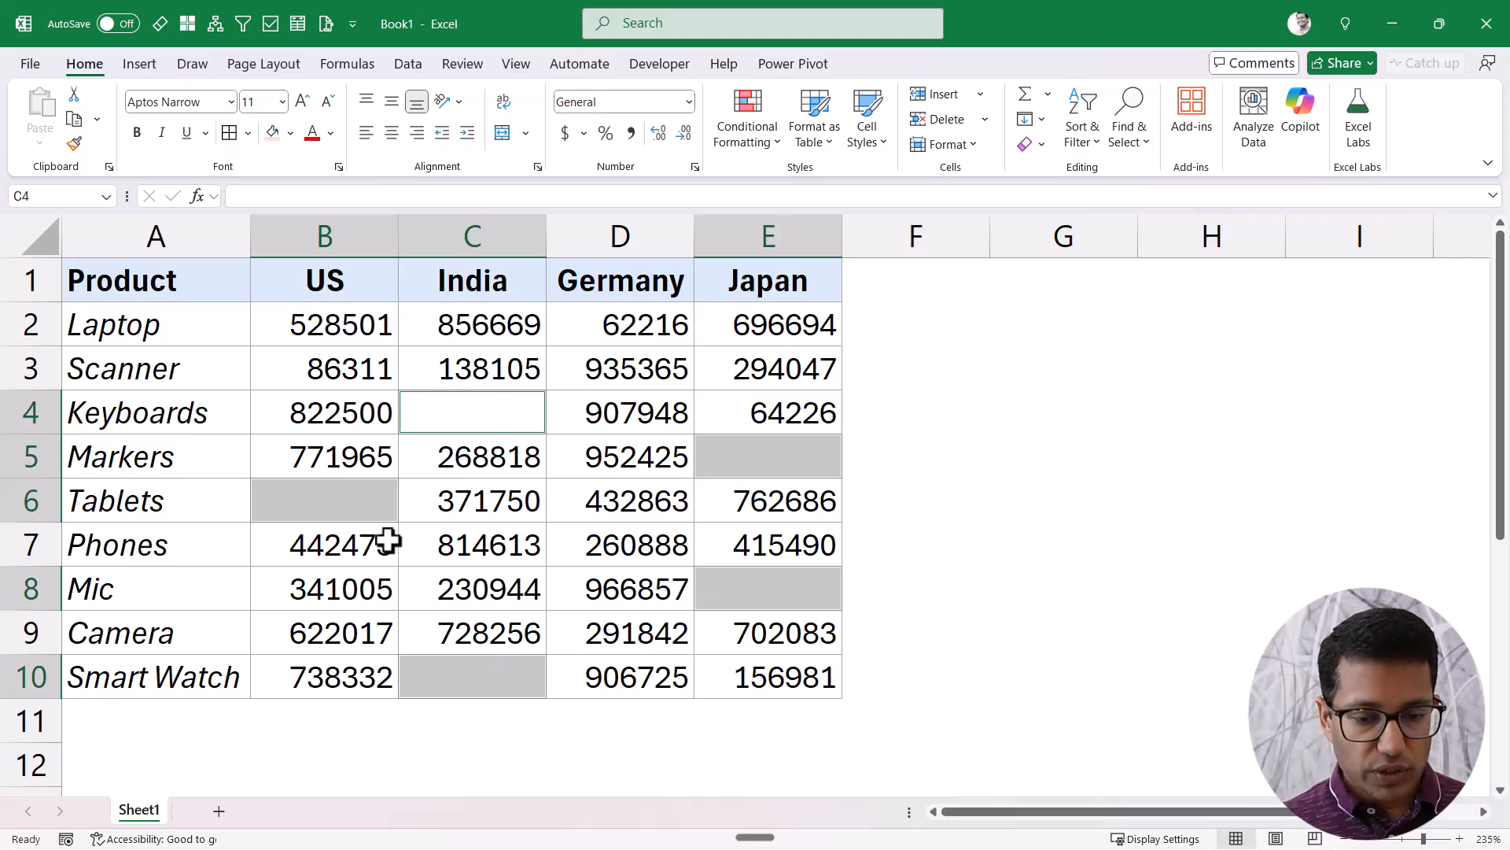
# Try filling the selected blank cells with standard red, and undo the fill
pyautogui.click(290, 133)
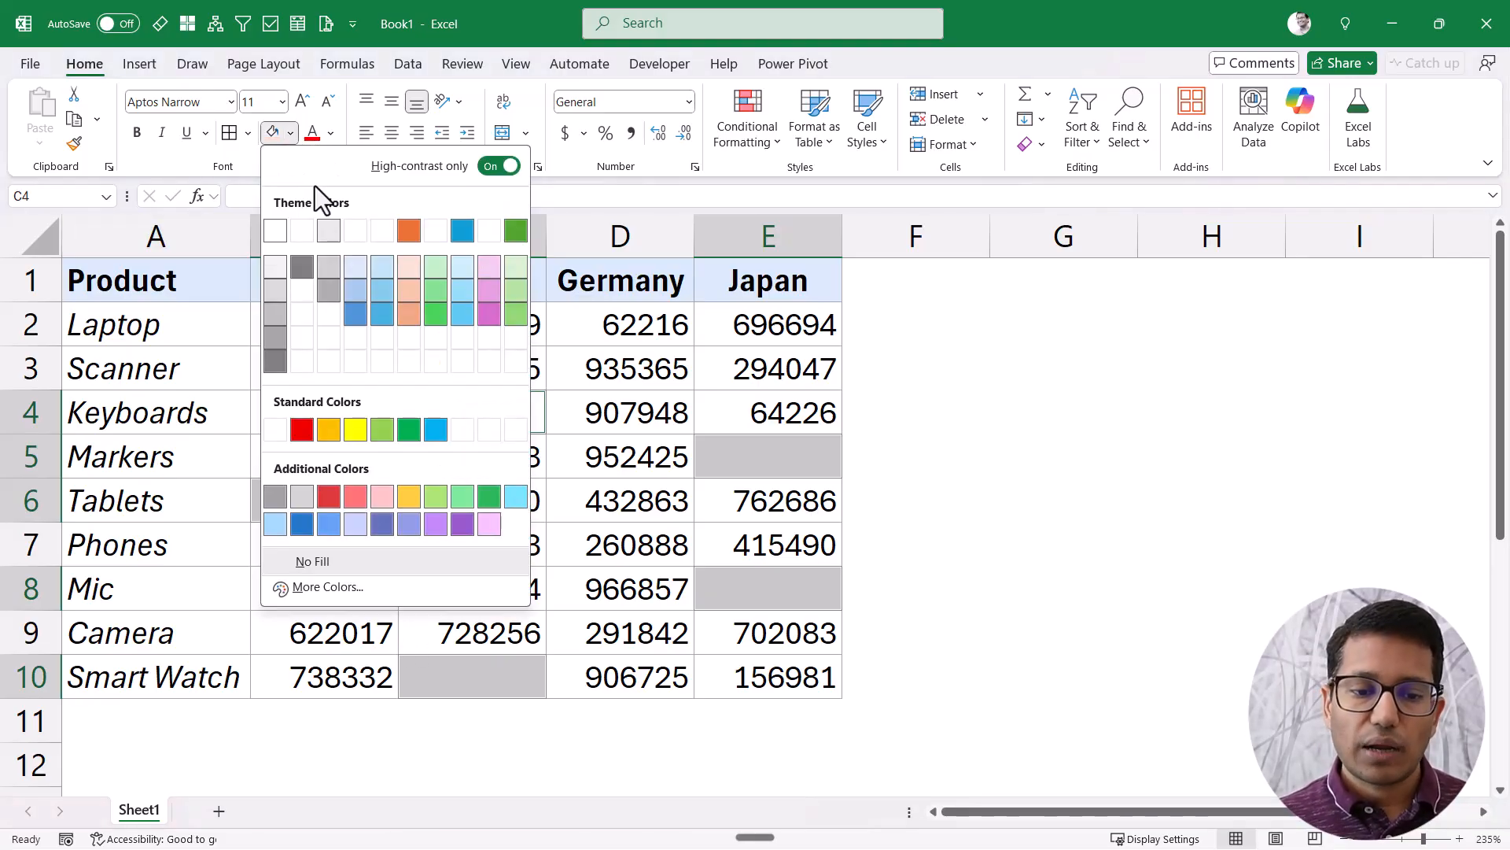
pyautogui.click(301, 431)
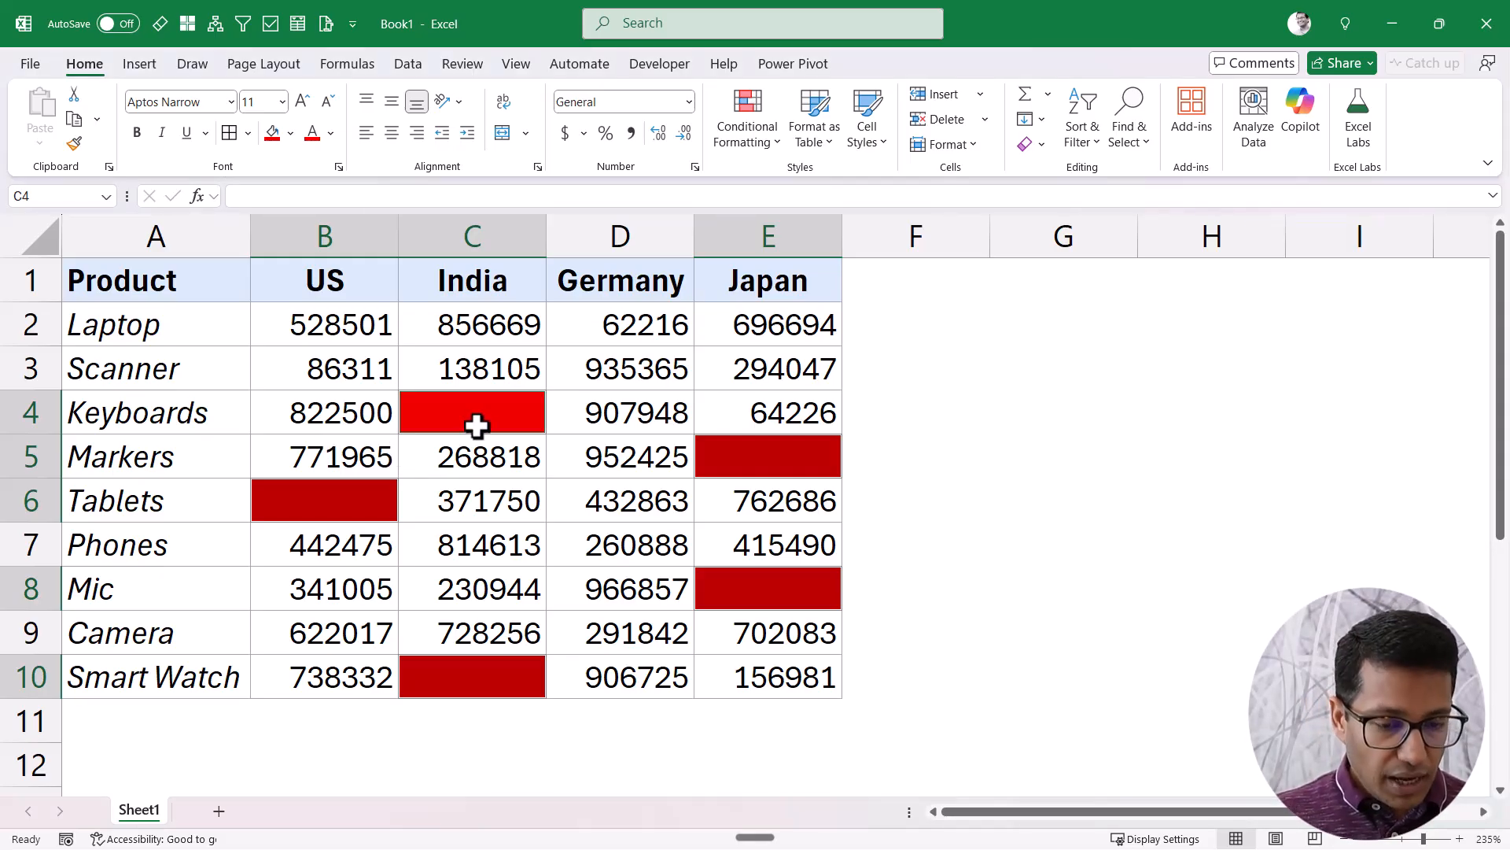
pyautogui.hotkey('ctrl', 'z')
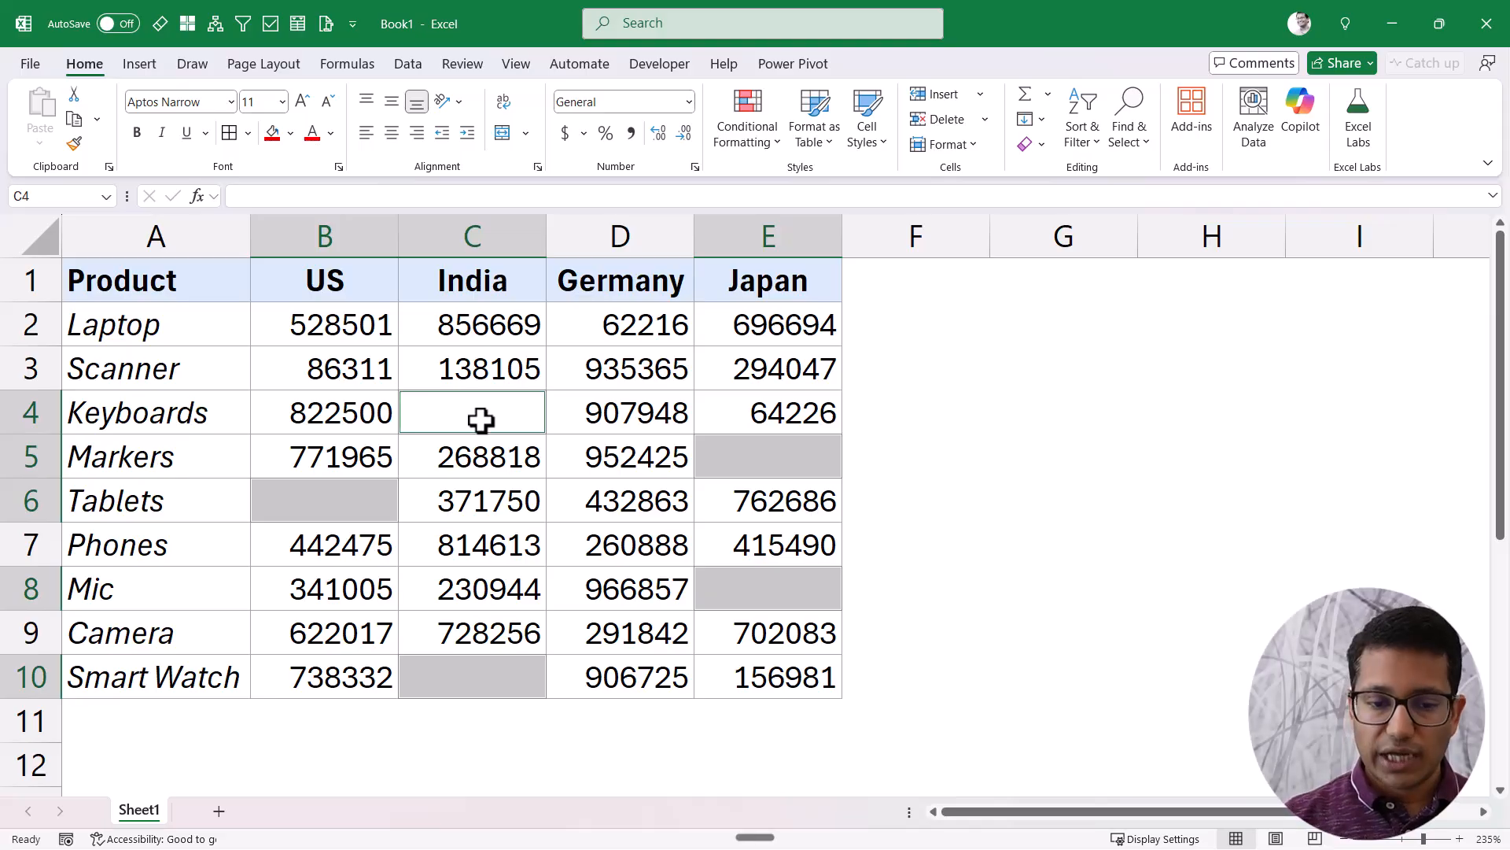
# Enter a hyphen "-" into all the selected blank cells at once
pyautogui.write('-')
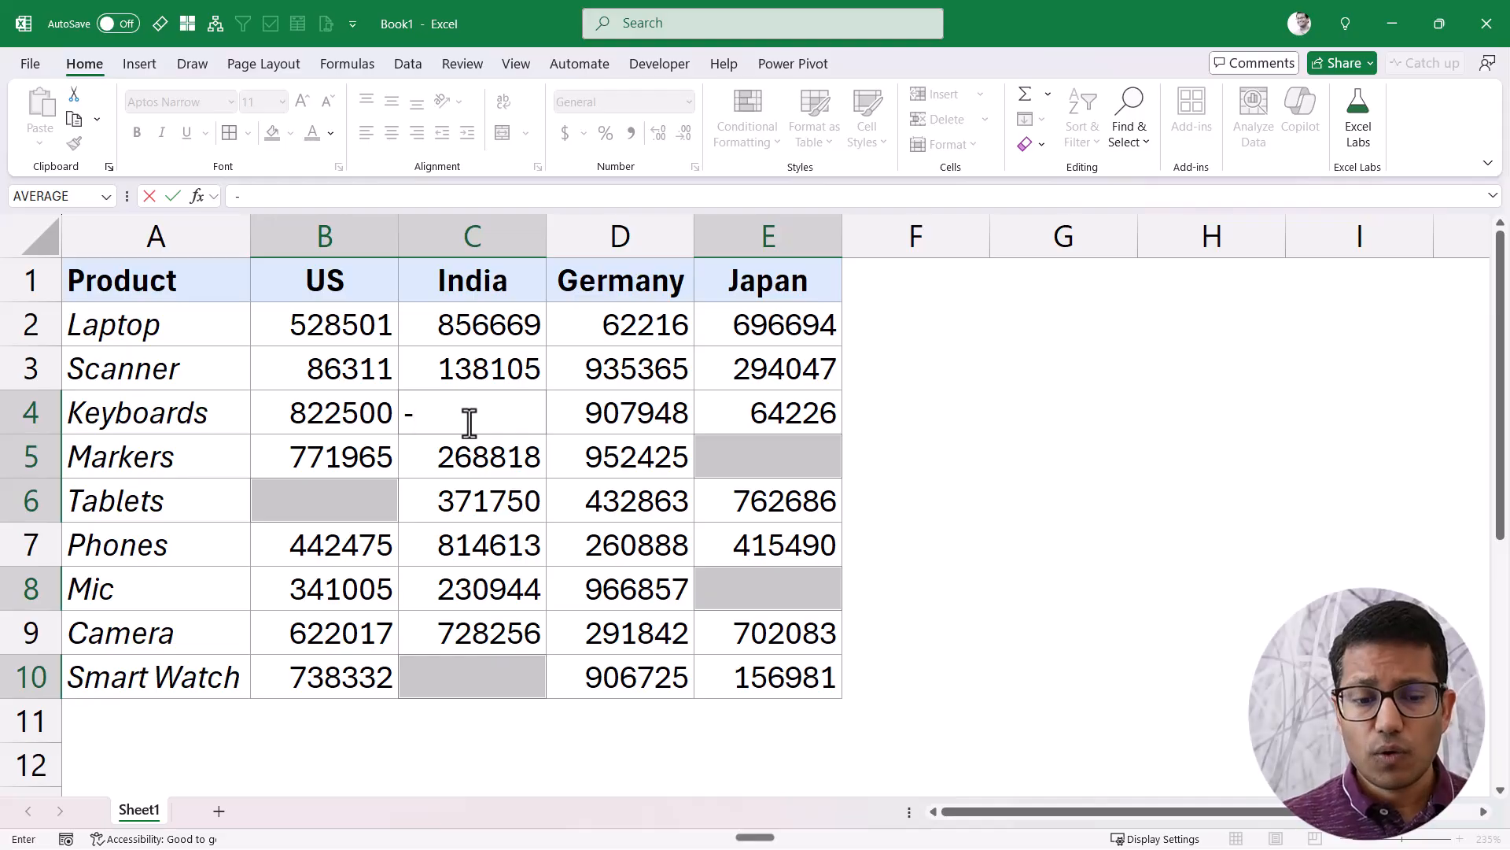
pyautogui.hotkey('ctrl', 'Return')
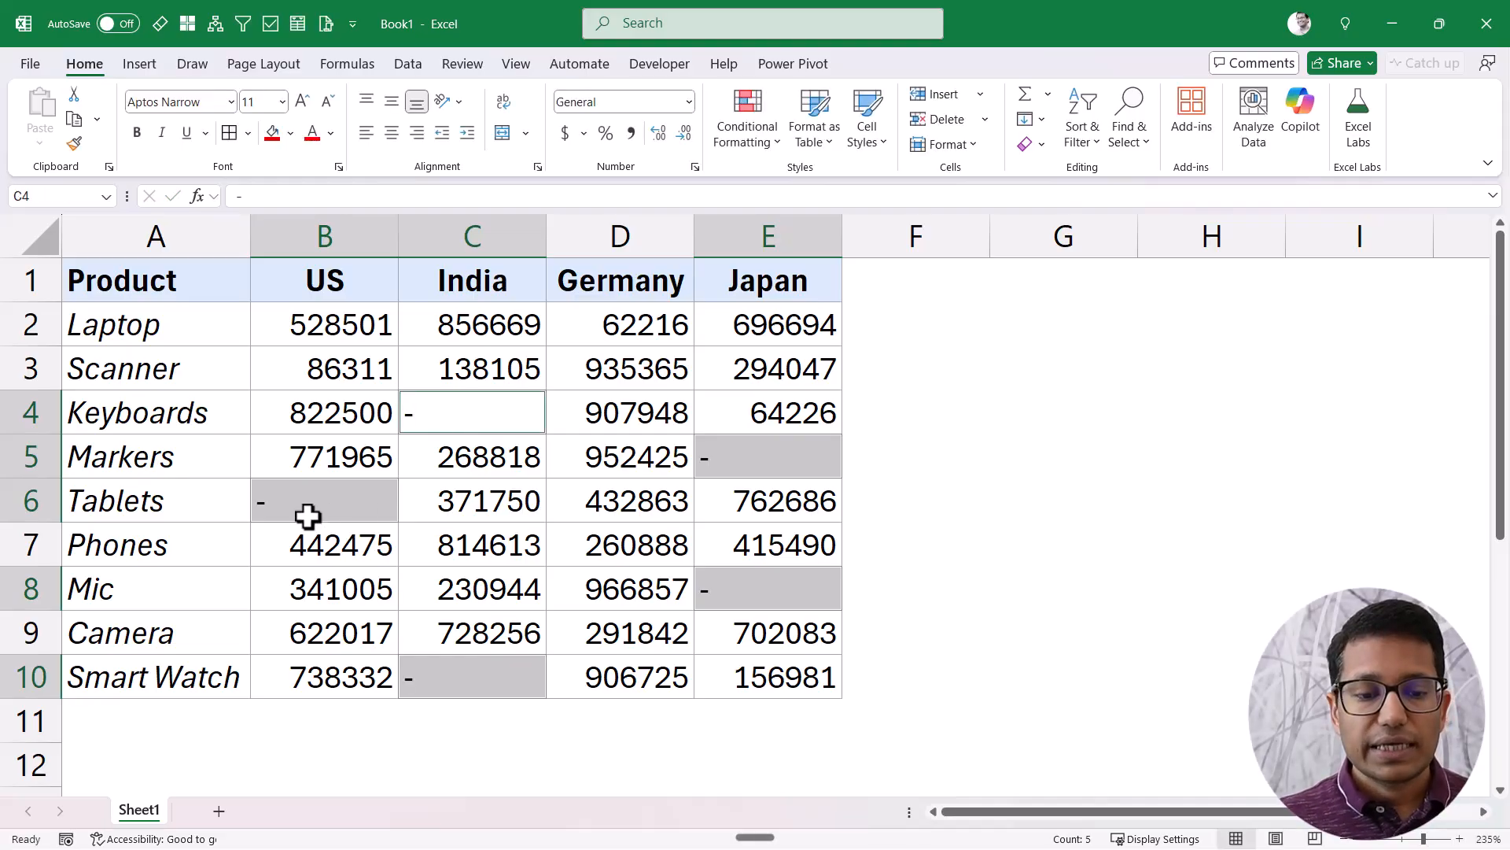
pyautogui.hotkey('ctrl', '2')
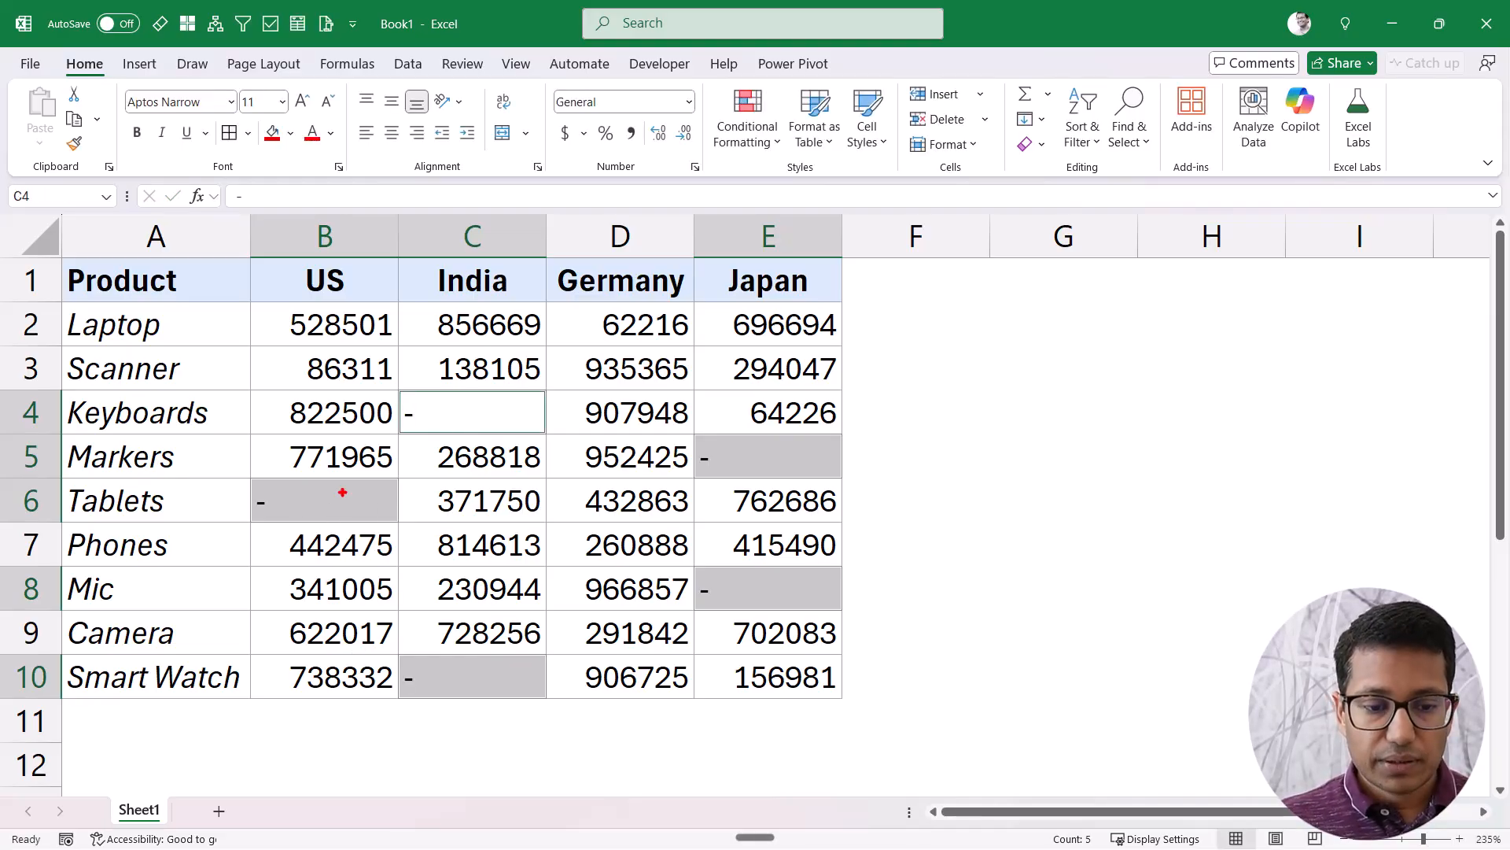
pyautogui.moveTo(343, 492); pyautogui.dragTo(357, 489)
pyautogui.moveTo(453, 671); pyautogui.dragTo(459, 669)
pyautogui.moveTo(766, 462); pyautogui.dragTo(792, 454)
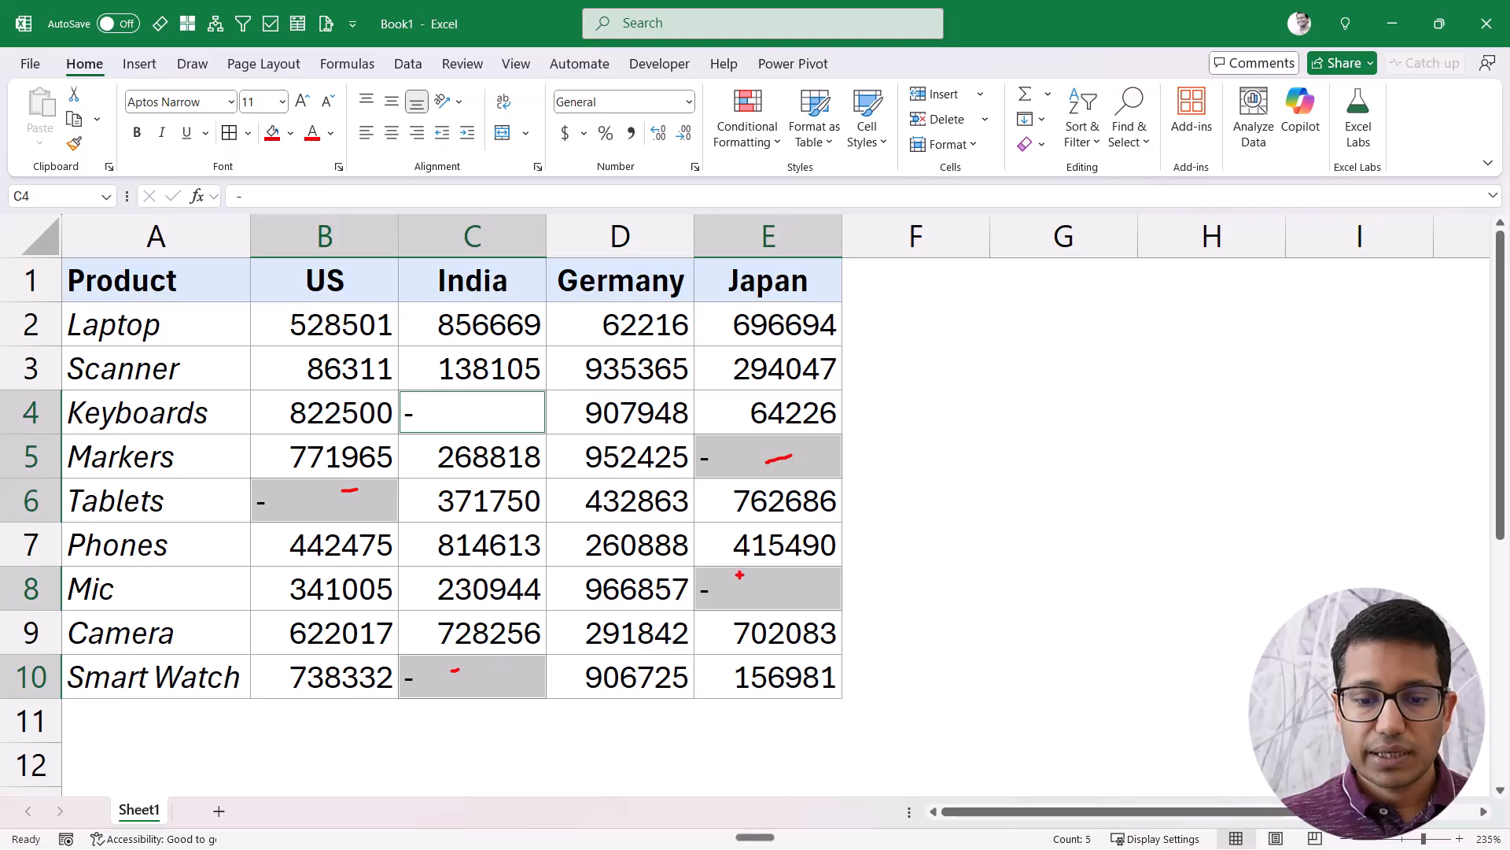
pyautogui.moveTo(732, 592); pyautogui.dragTo(753, 588)
pyautogui.moveTo(515, 417); pyautogui.dragTo(535, 410)
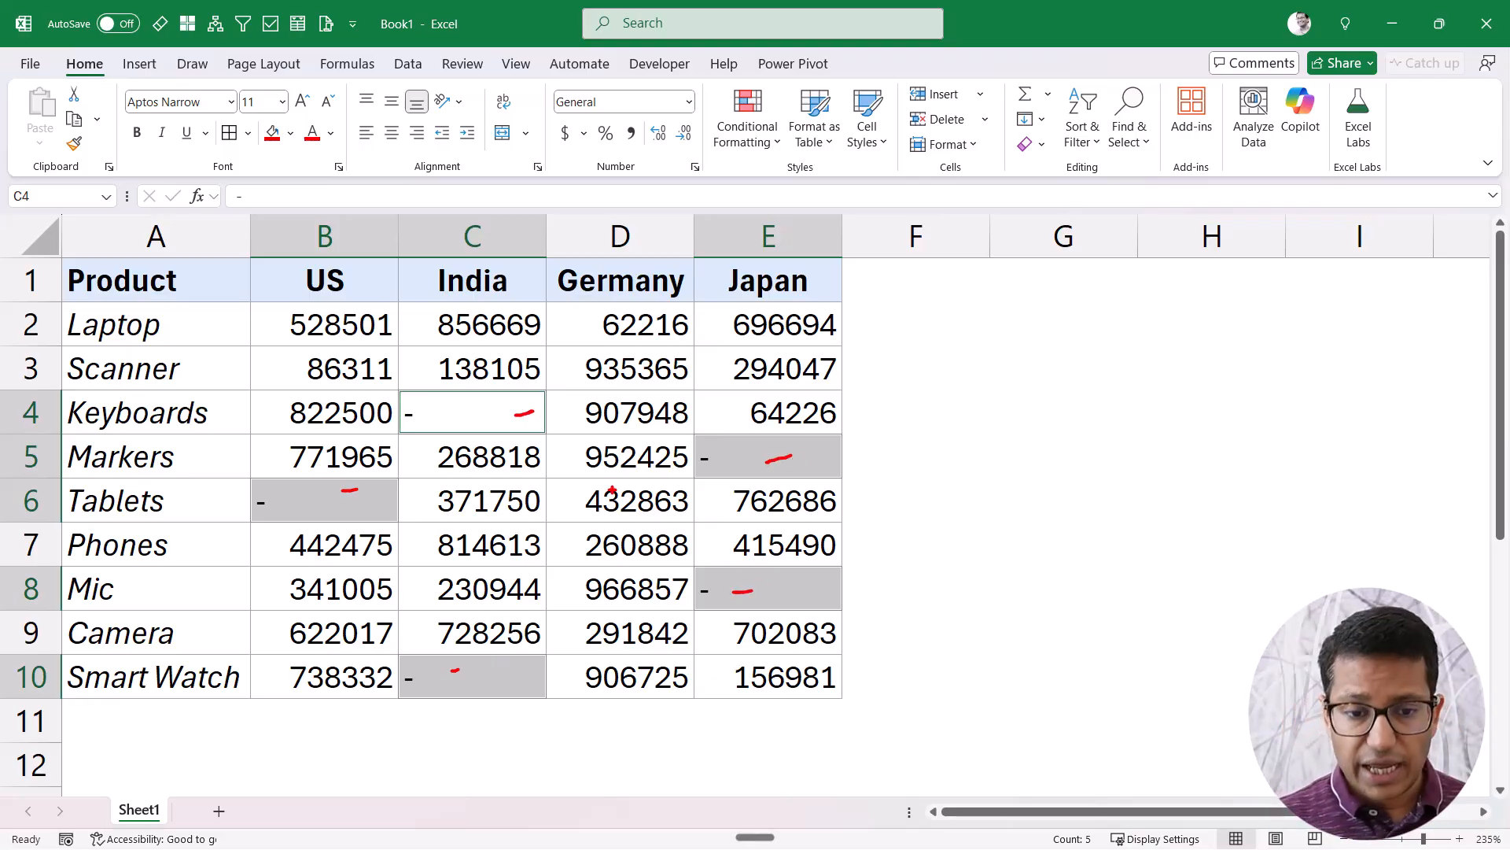
pyautogui.hotkey('ctrl', 'z')
pyautogui.press('Escape')
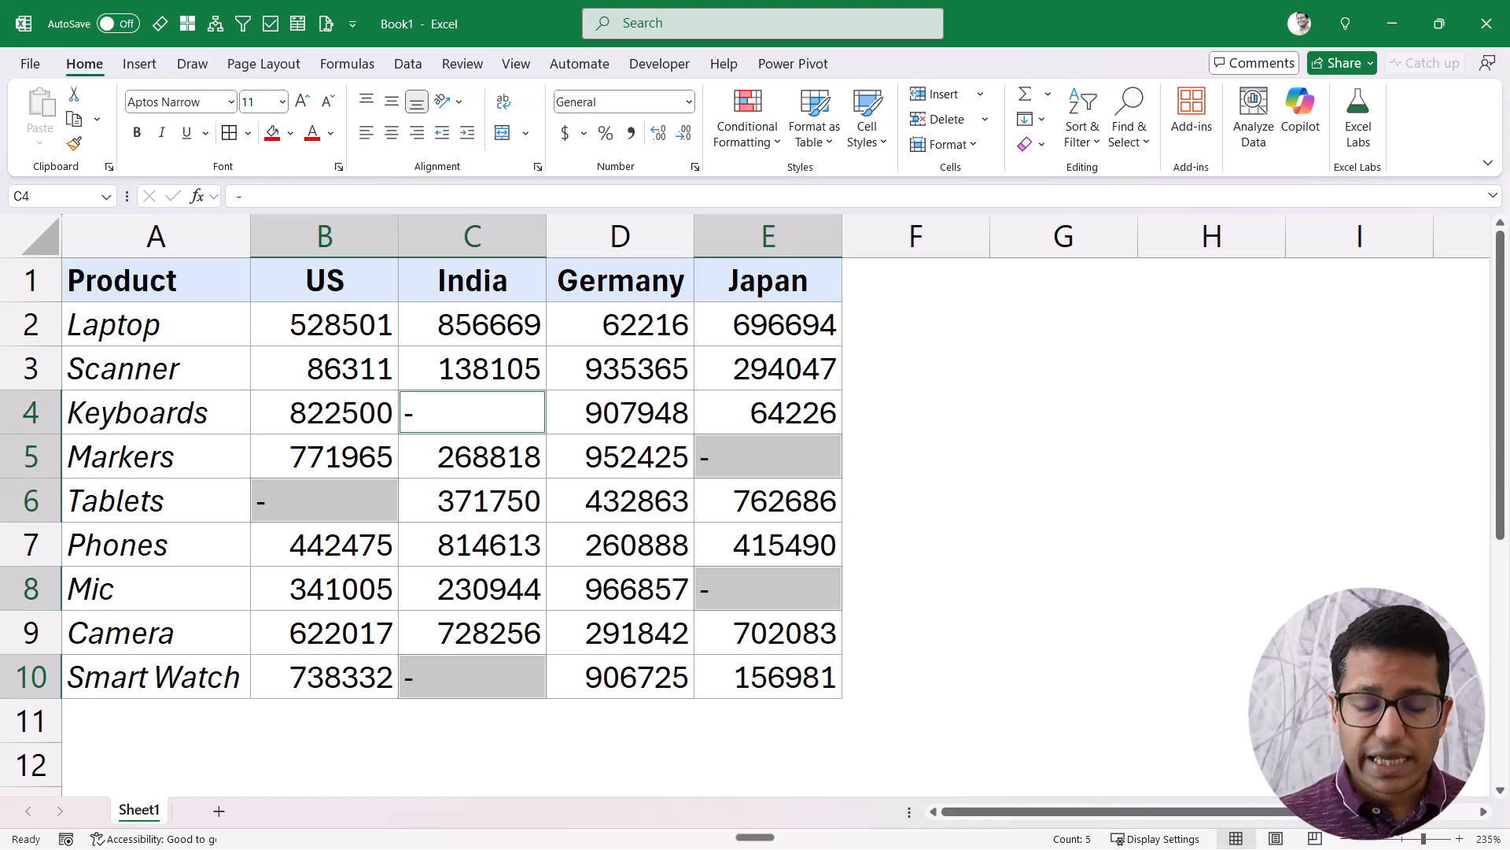
# Undo the hyphen entry in the blank cells and leave C10 empty
pyautogui.click(495, 422)
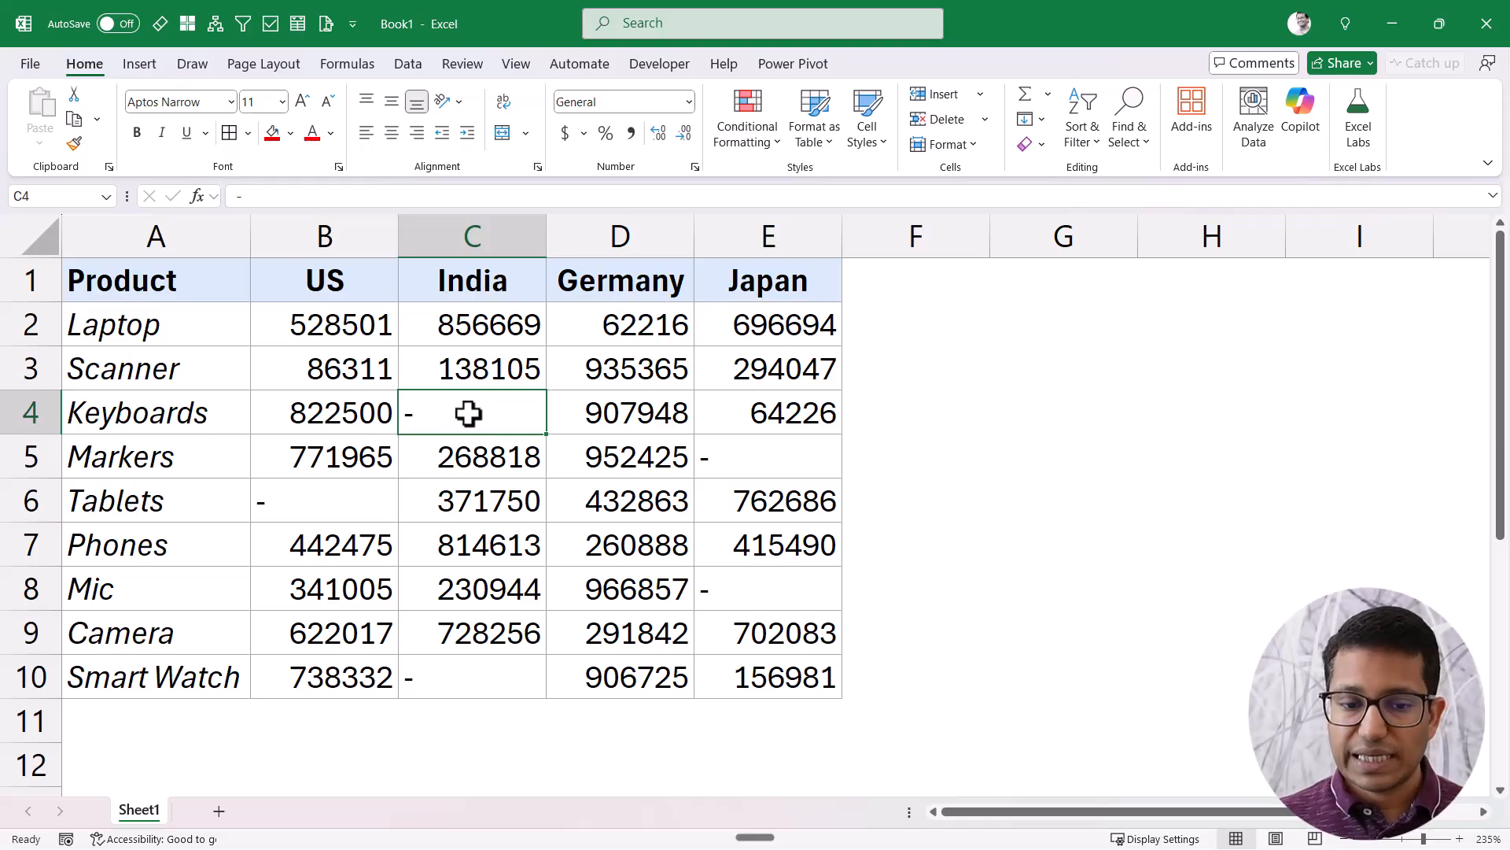
pyautogui.hotkey('ctrl', 'z')
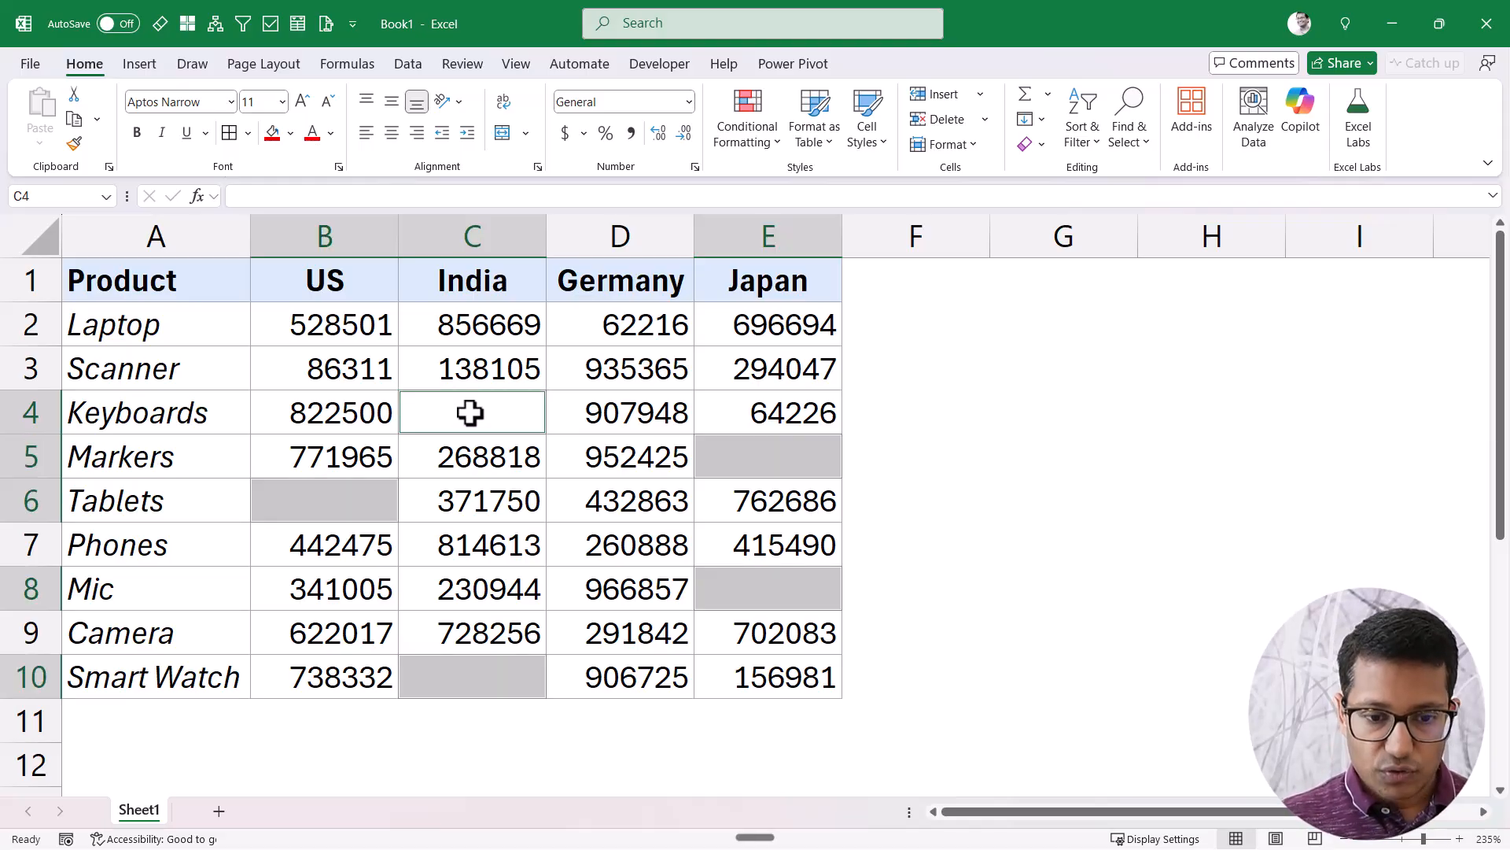
pyautogui.hotkey('ctrl', 'z')
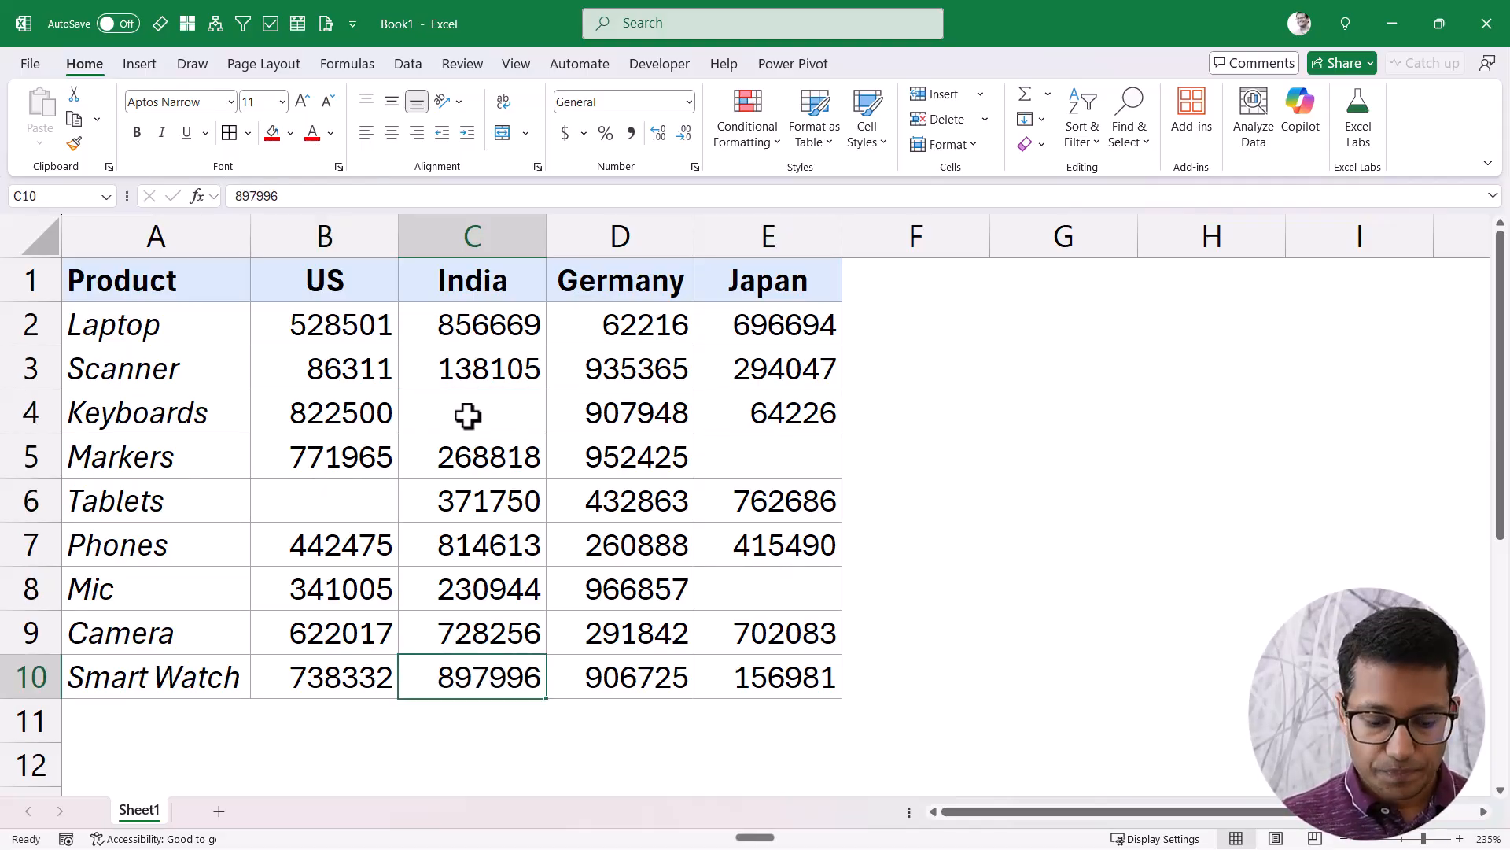
pyautogui.press('Delete')
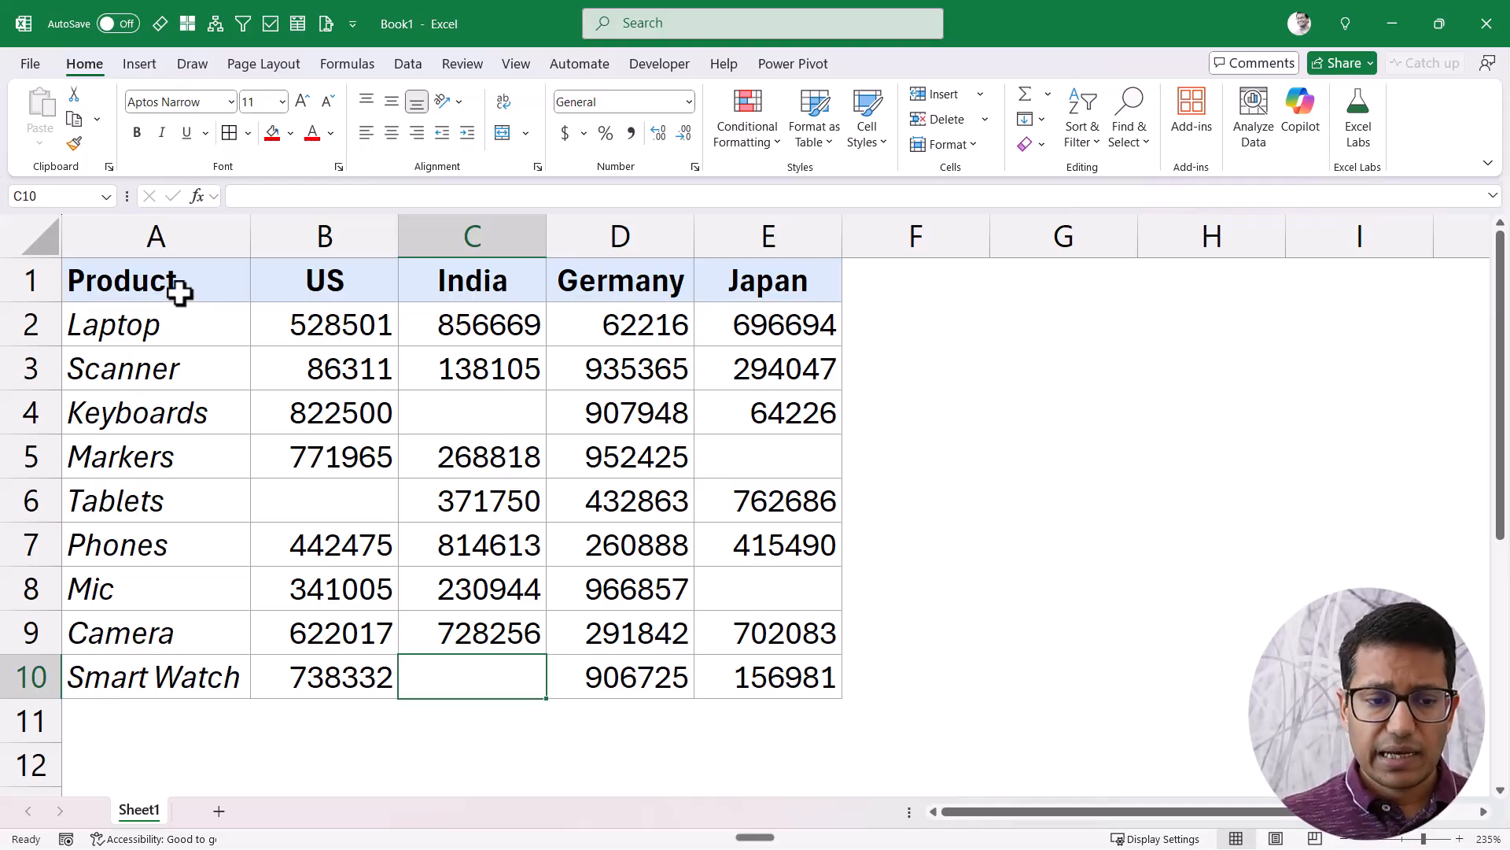
# Select the table A1:E10 and narrow the selection to its blank cells with the Go To Special Blanks option
pyautogui.moveTo(175, 290); pyautogui.dragTo(736, 667)
pyautogui.press('F5')
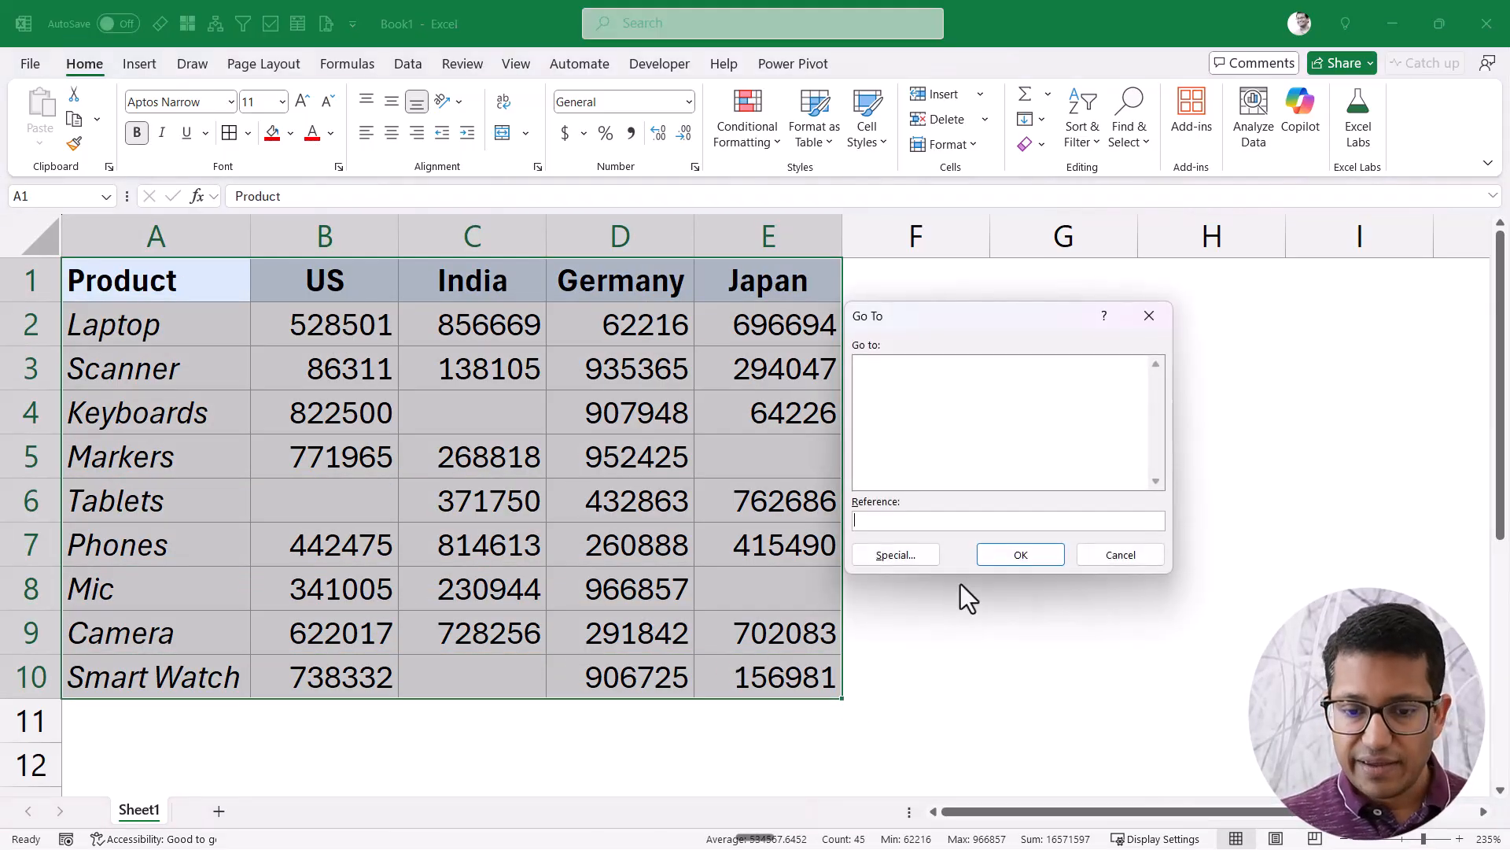
pyautogui.click(927, 555)
pyautogui.click(907, 472)
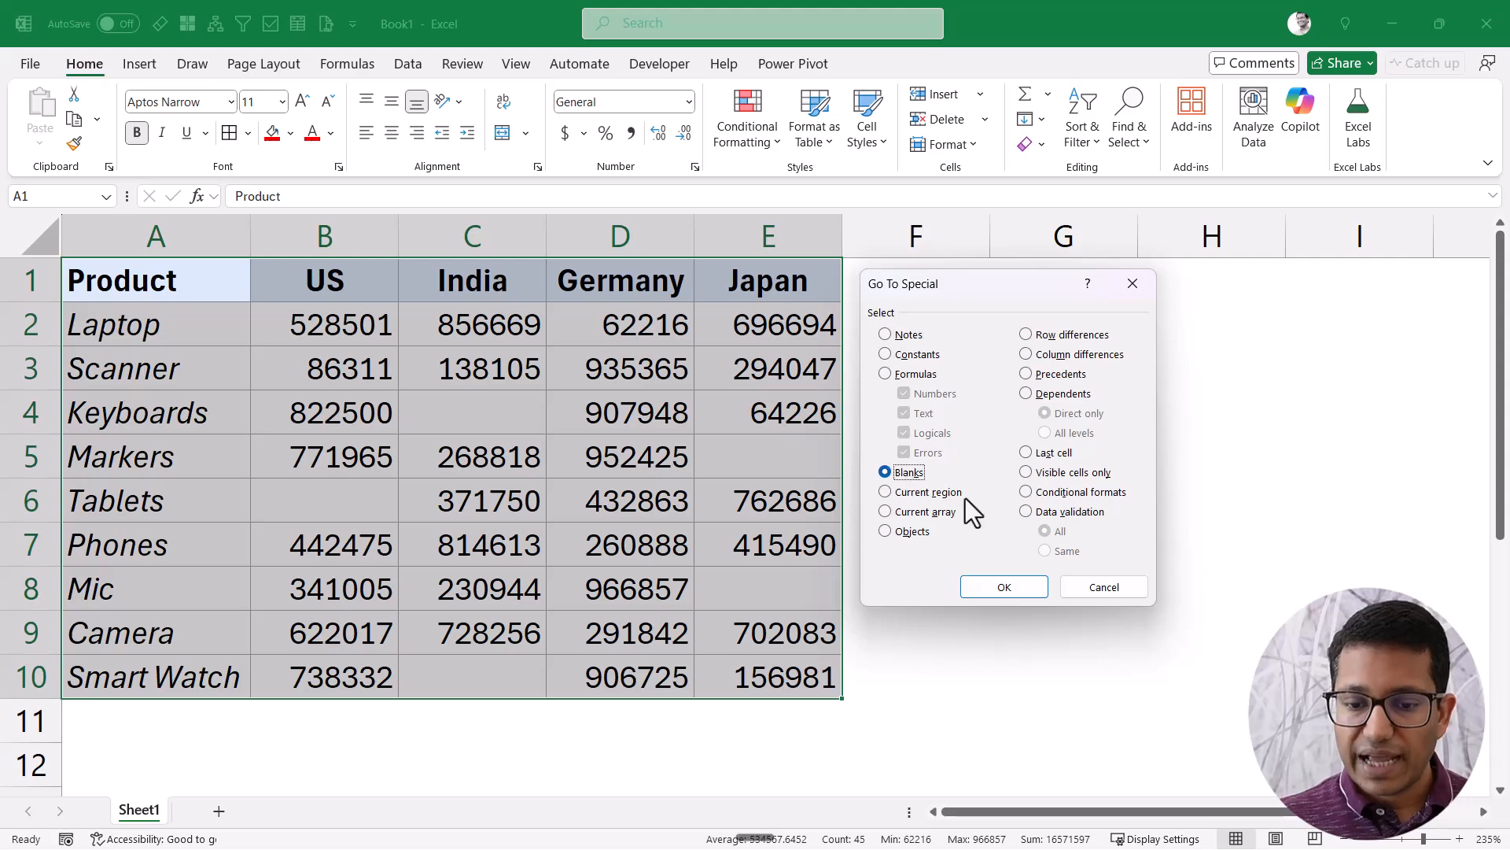
pyautogui.click(983, 592)
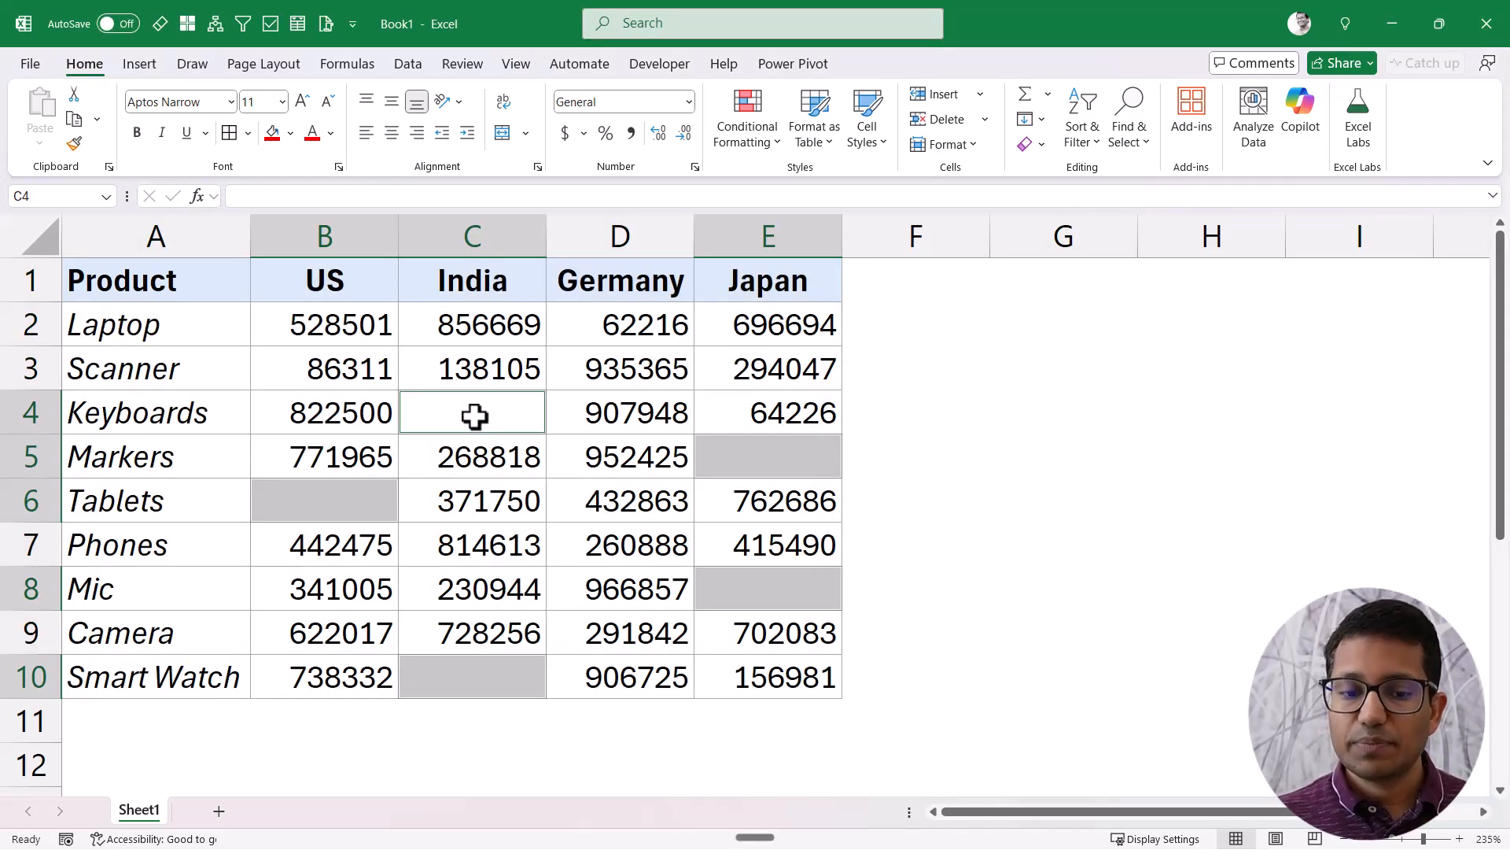
# Choose the Entire row option for deleting the selected blank cells, and cancel the deletion
pyautogui.rightClick(477, 421)
pyautogui.click(527, 491)
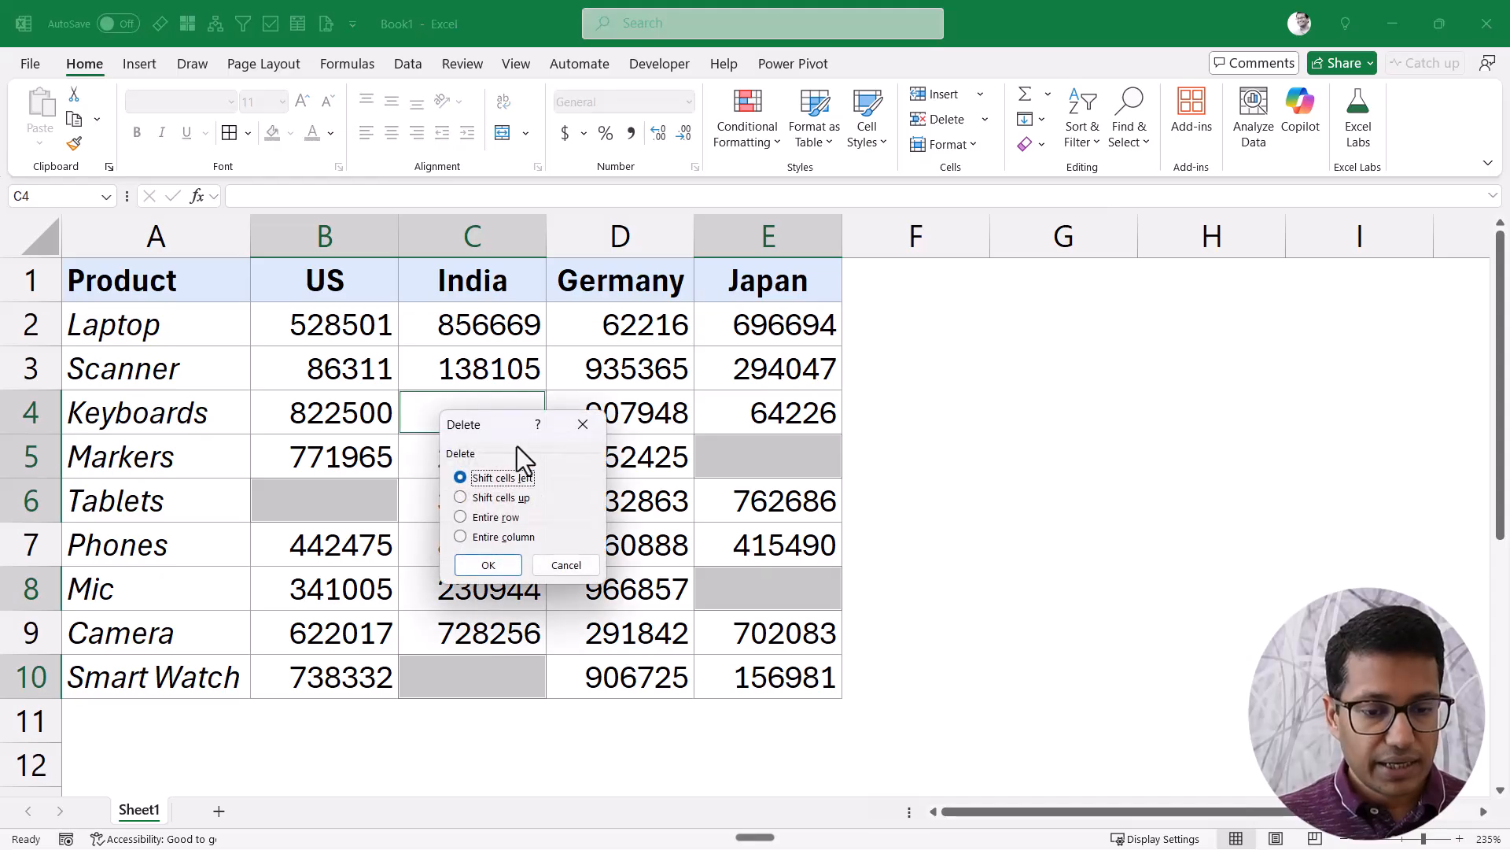
pyautogui.moveTo(517, 425); pyautogui.dragTo(689, 345)
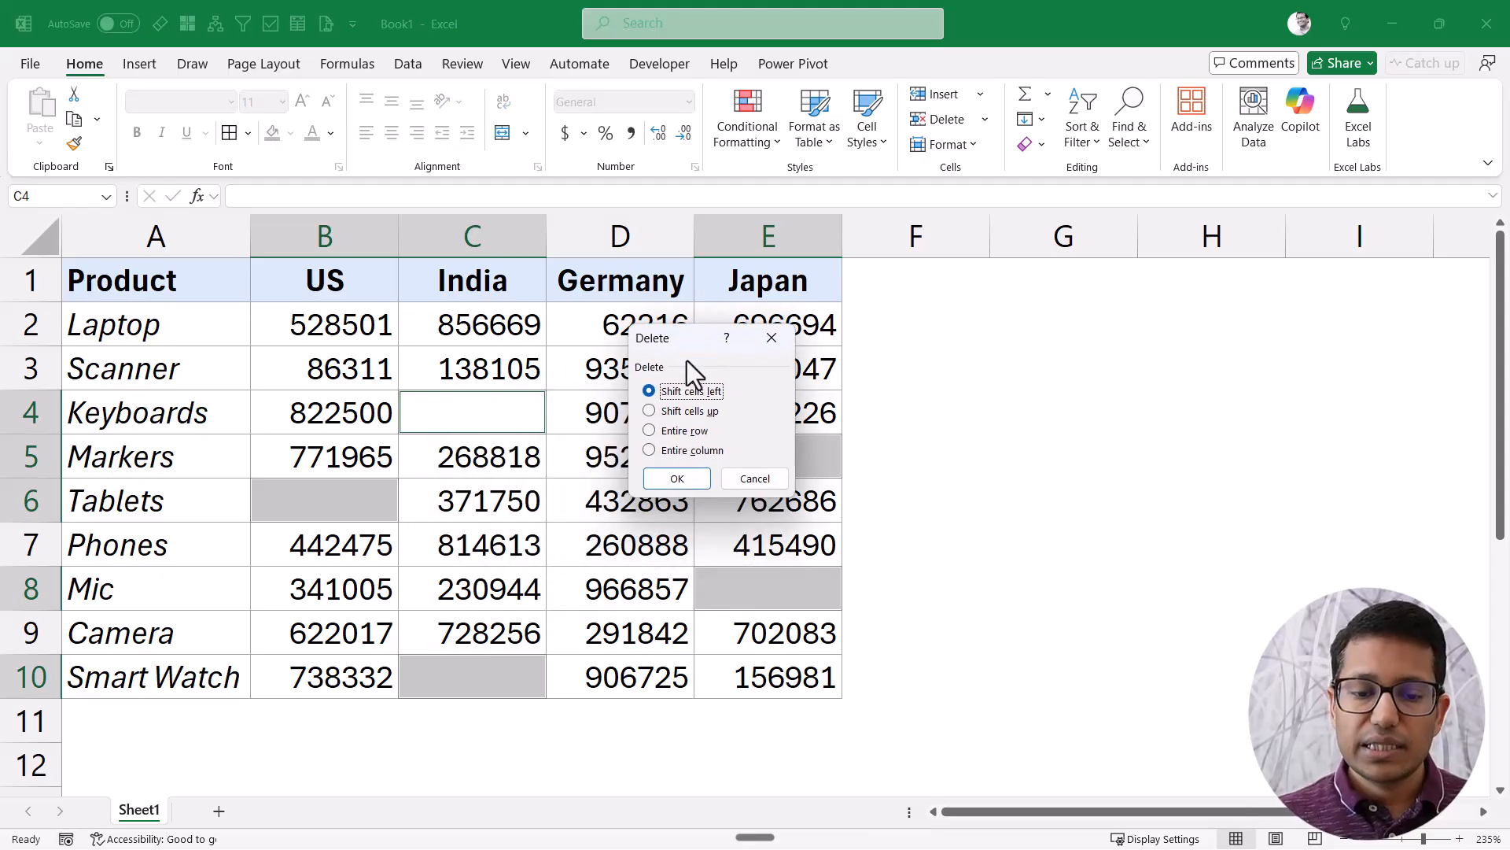
pyautogui.click(686, 432)
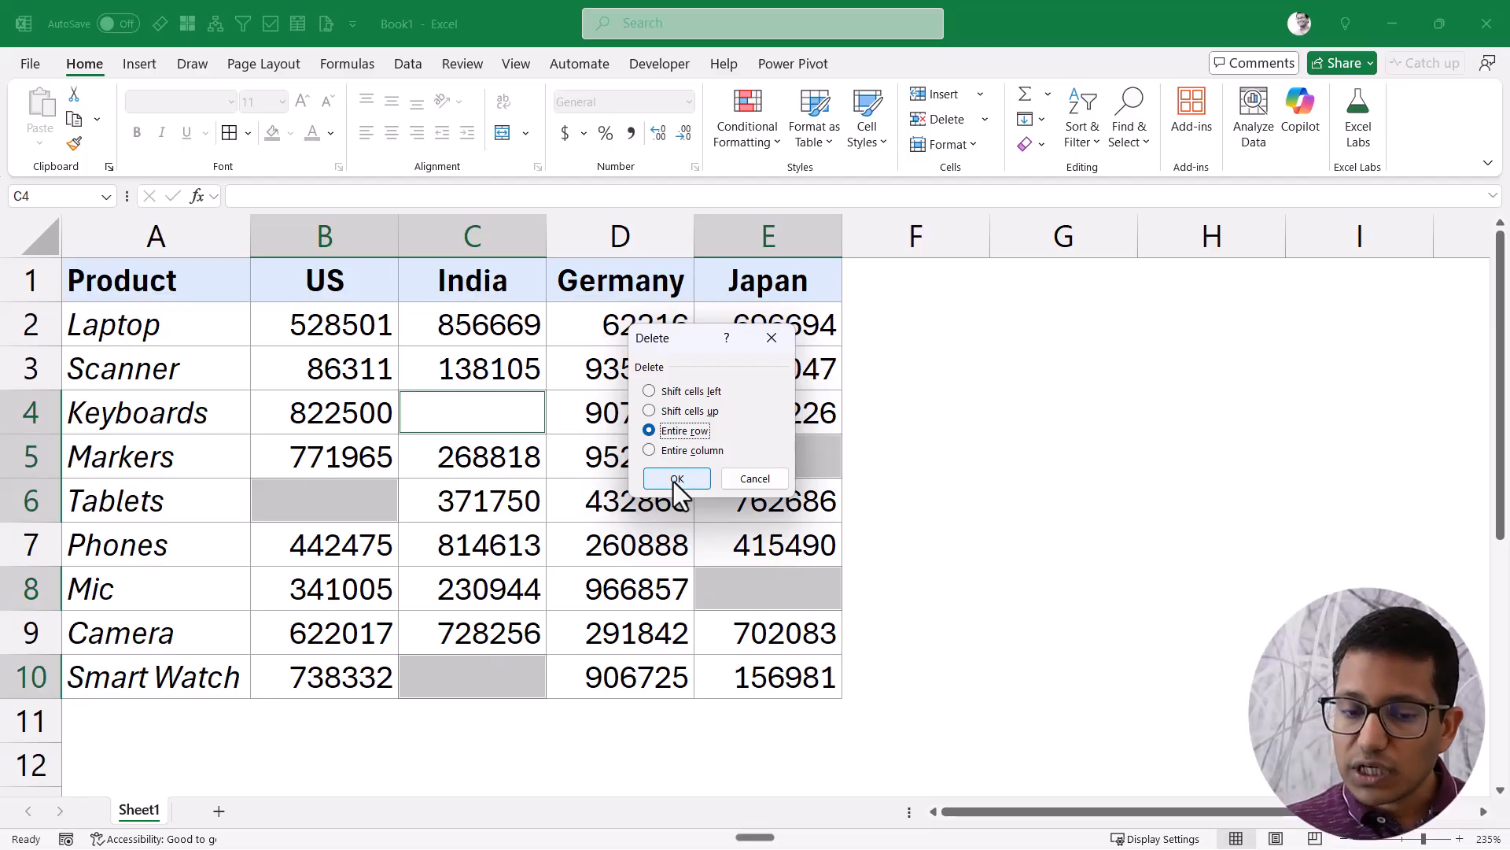
pyautogui.press('Escape')
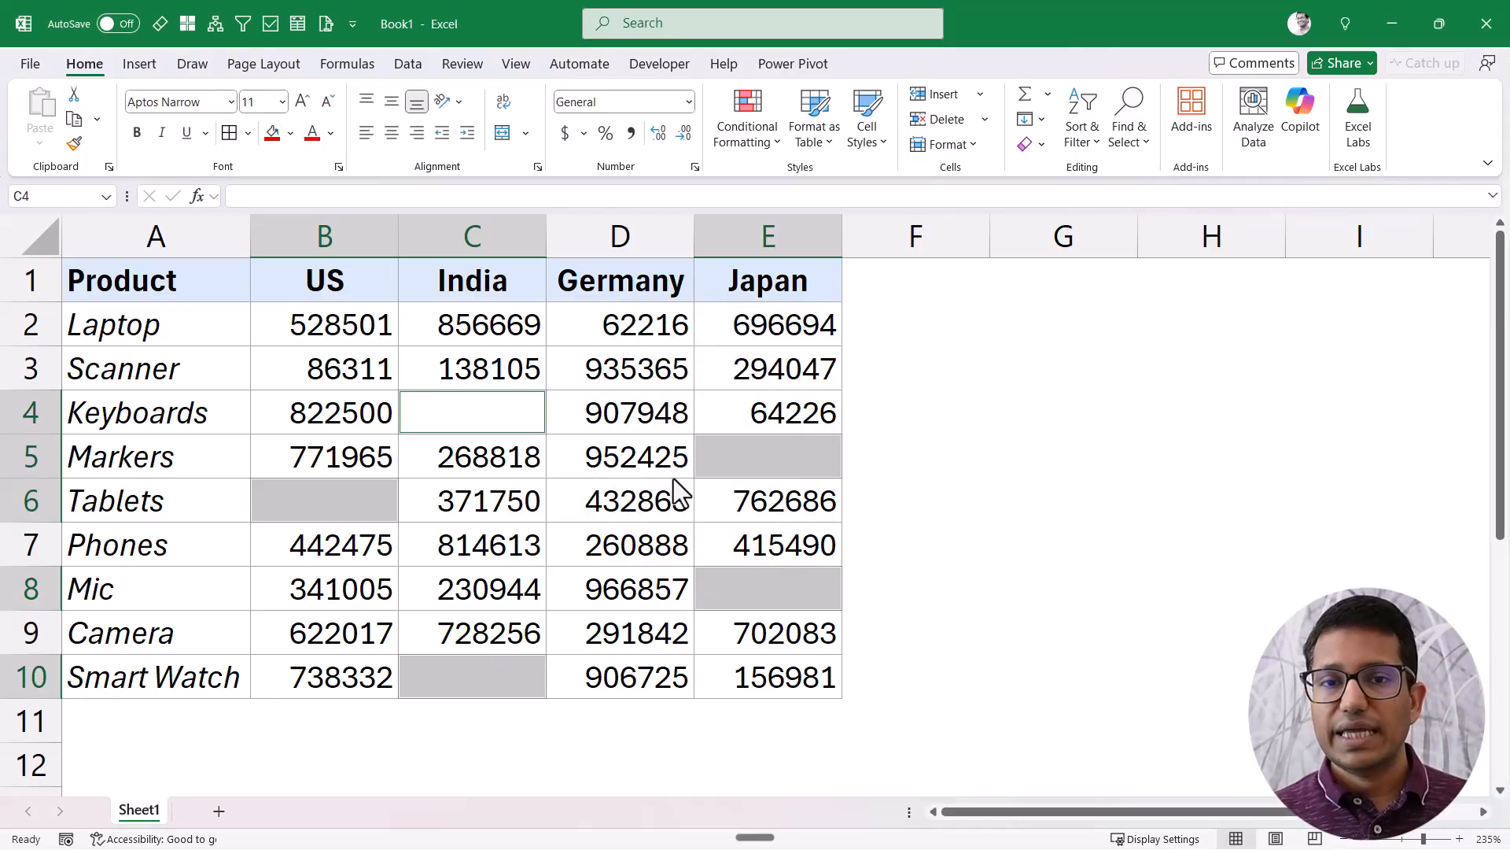